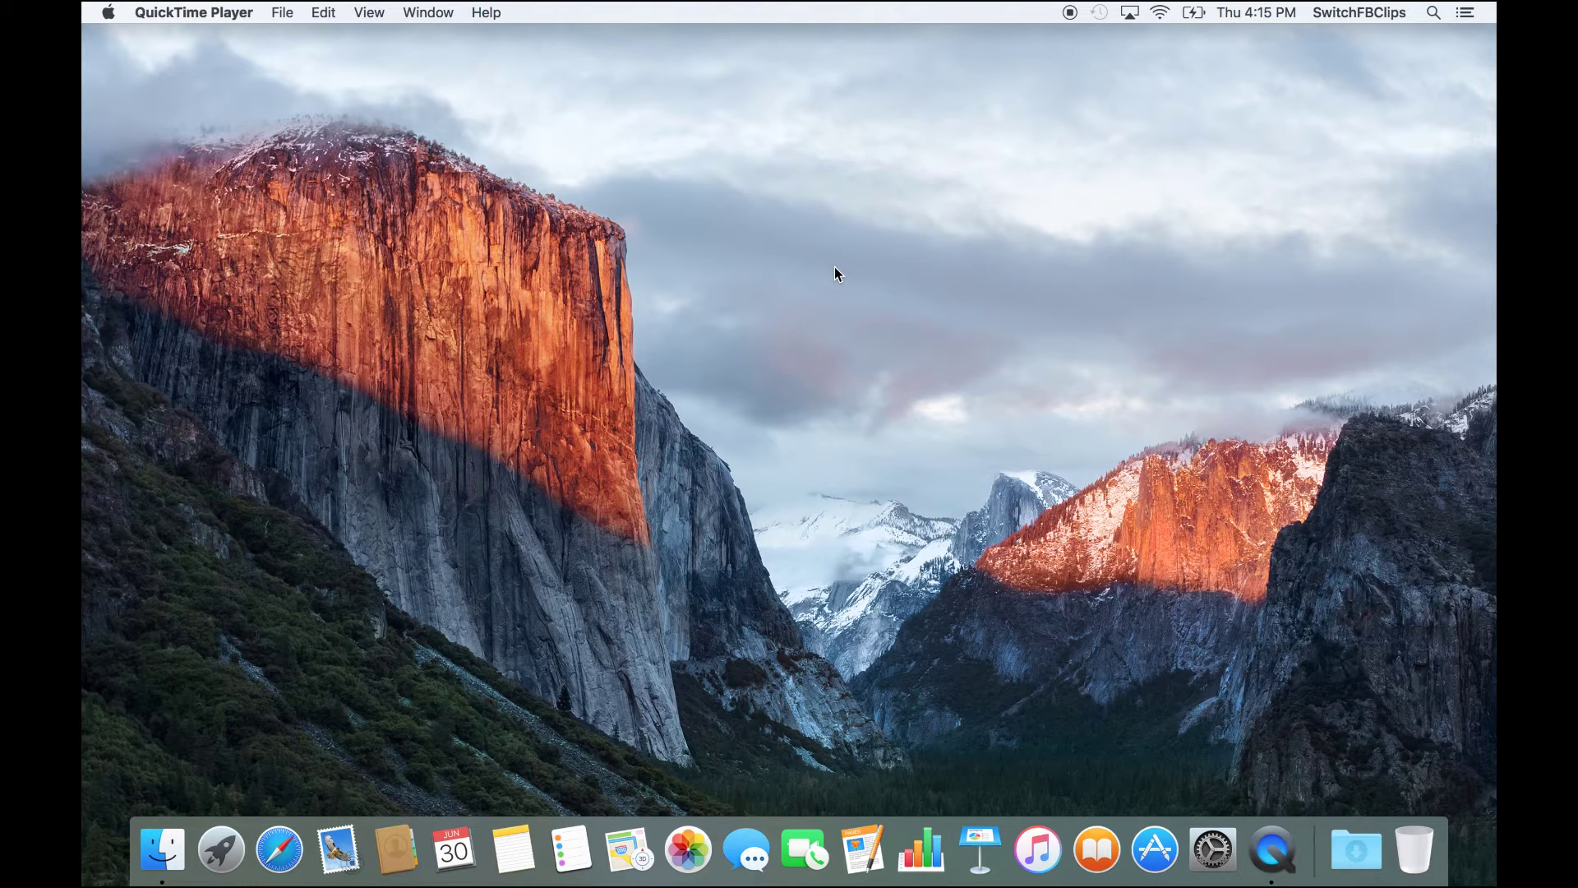
click(826, 329)
click(687, 356)
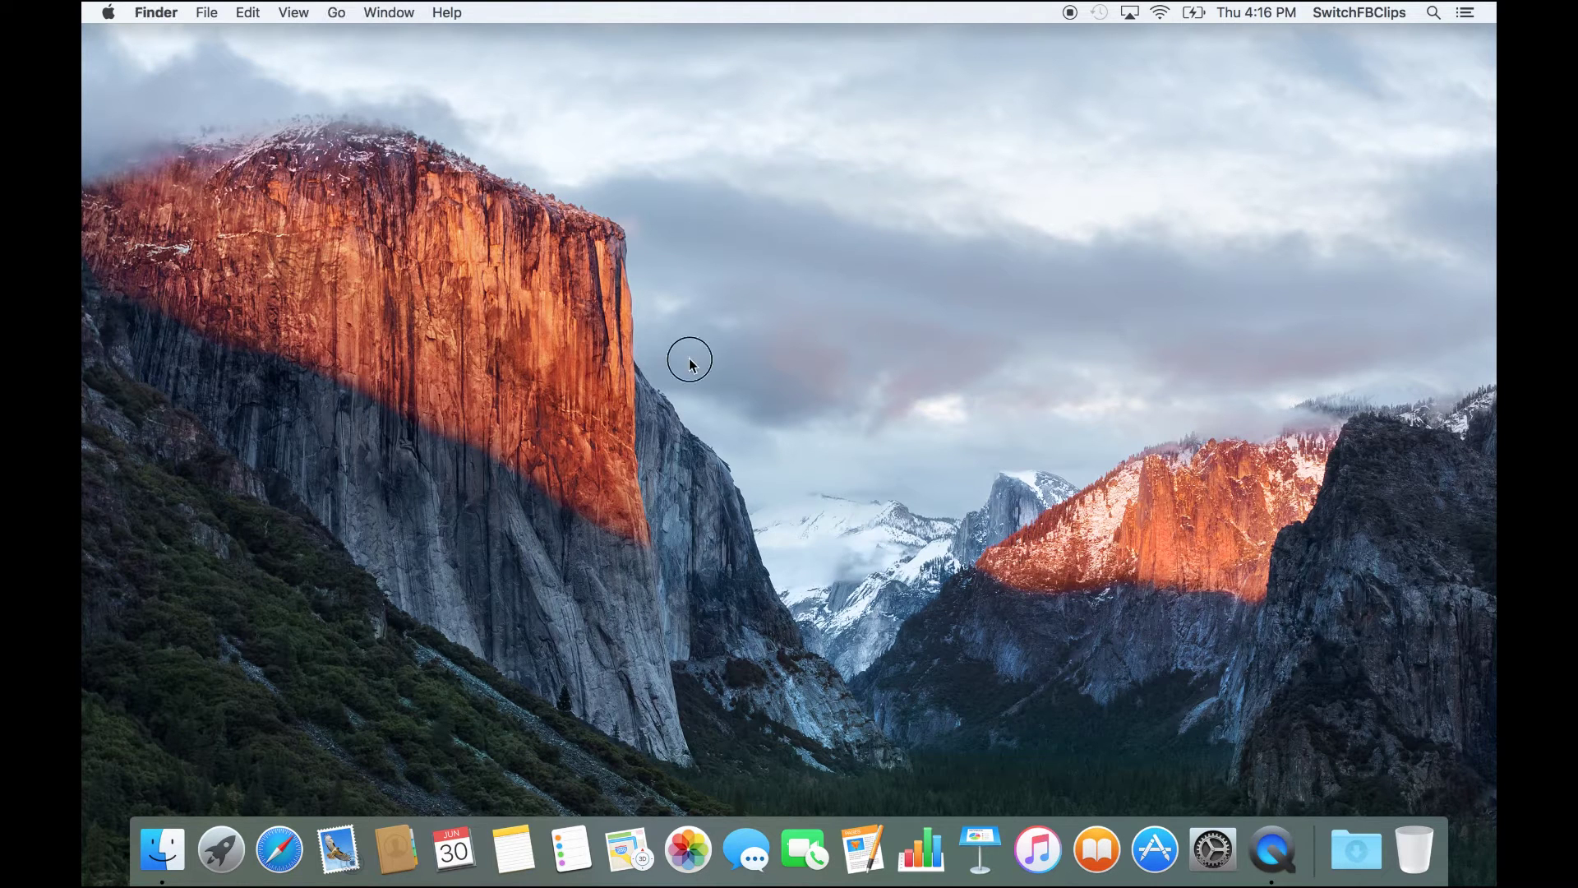
click(836, 448)
click(755, 373)
click(755, 493)
click(892, 433)
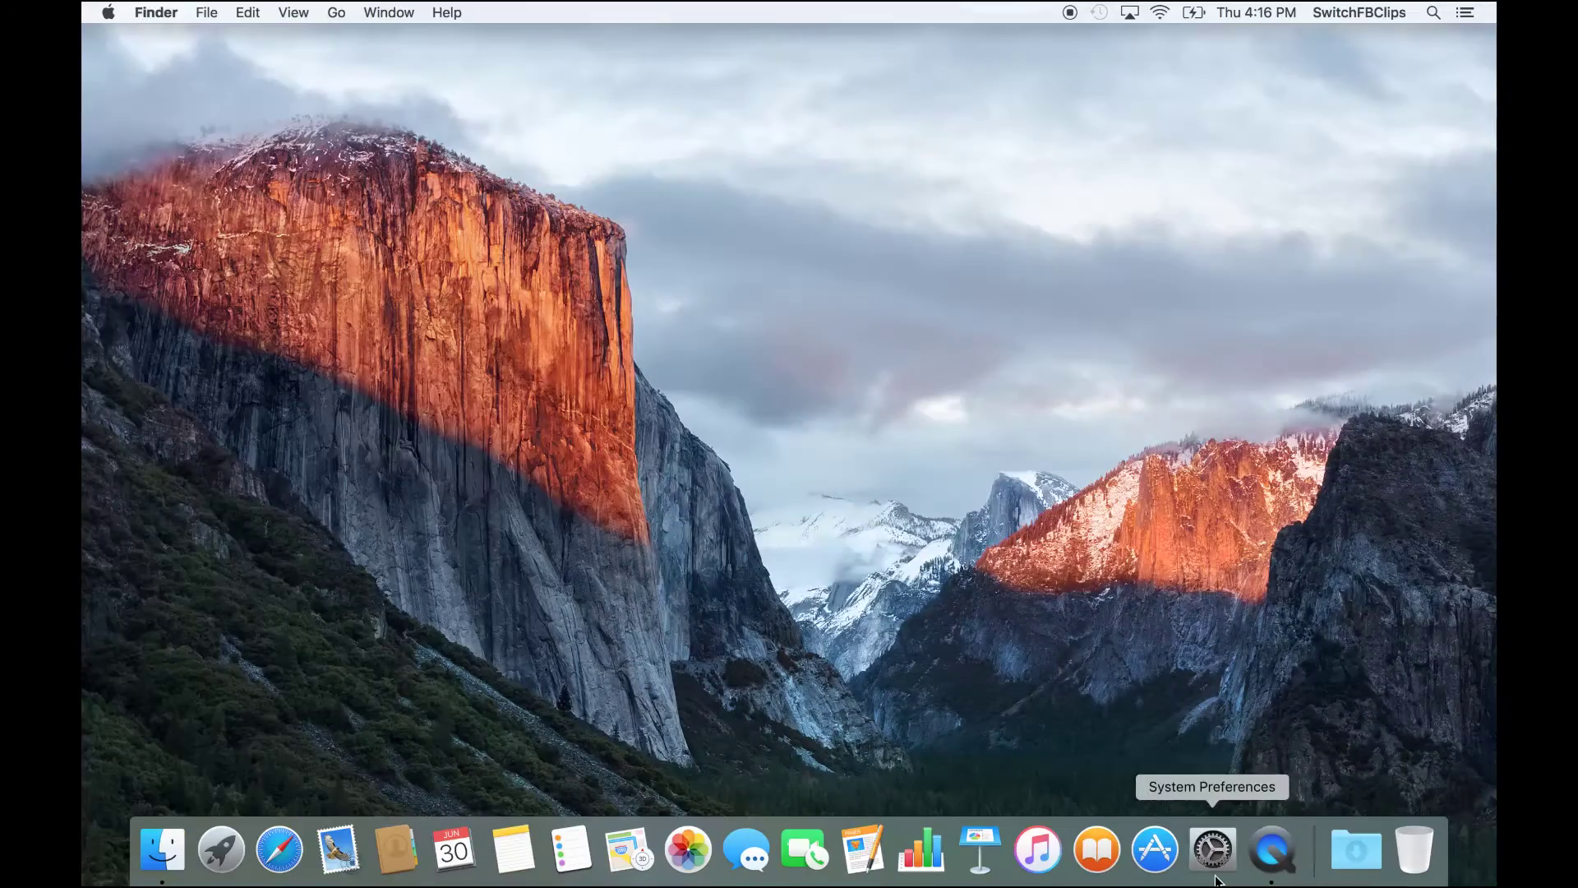
Launch System Preferences and open the Internet Accounts pane
click(1215, 871)
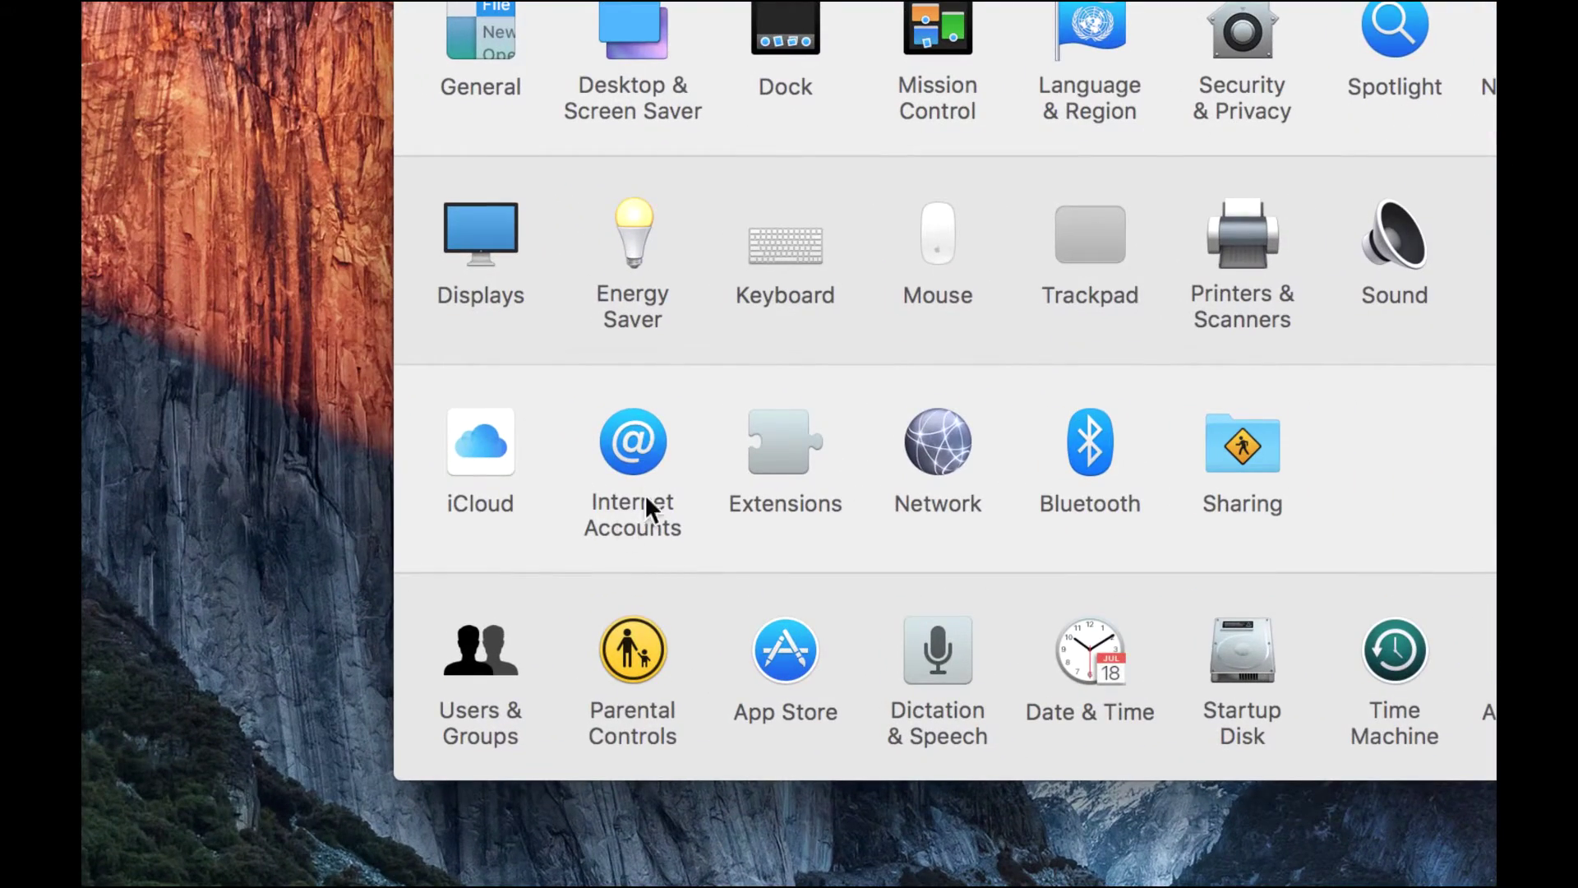
click(641, 451)
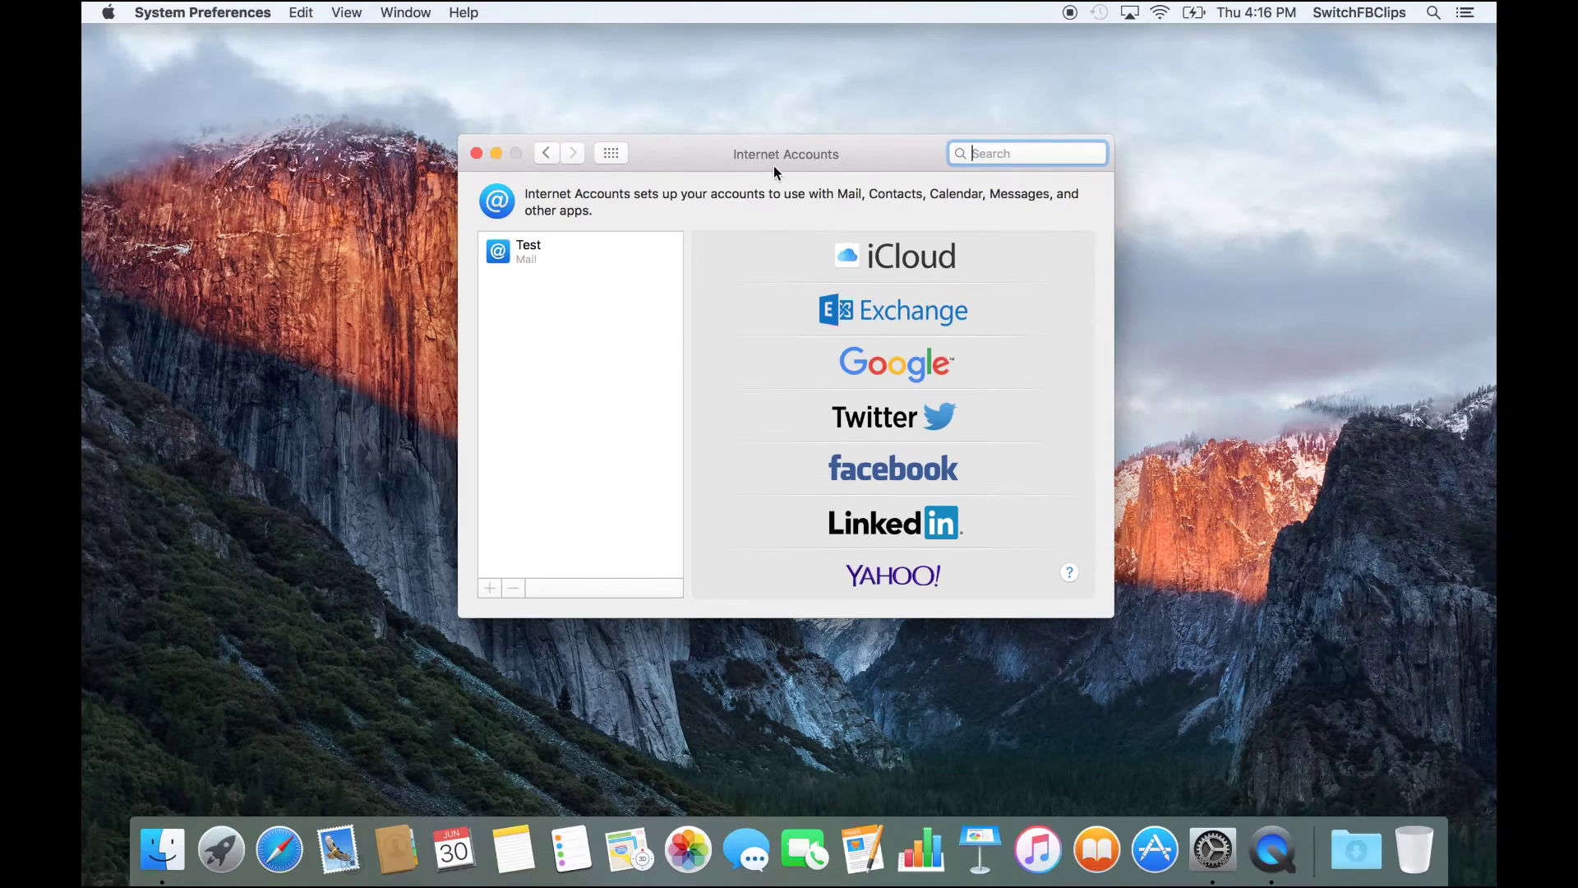
drag(774, 166, 812, 138)
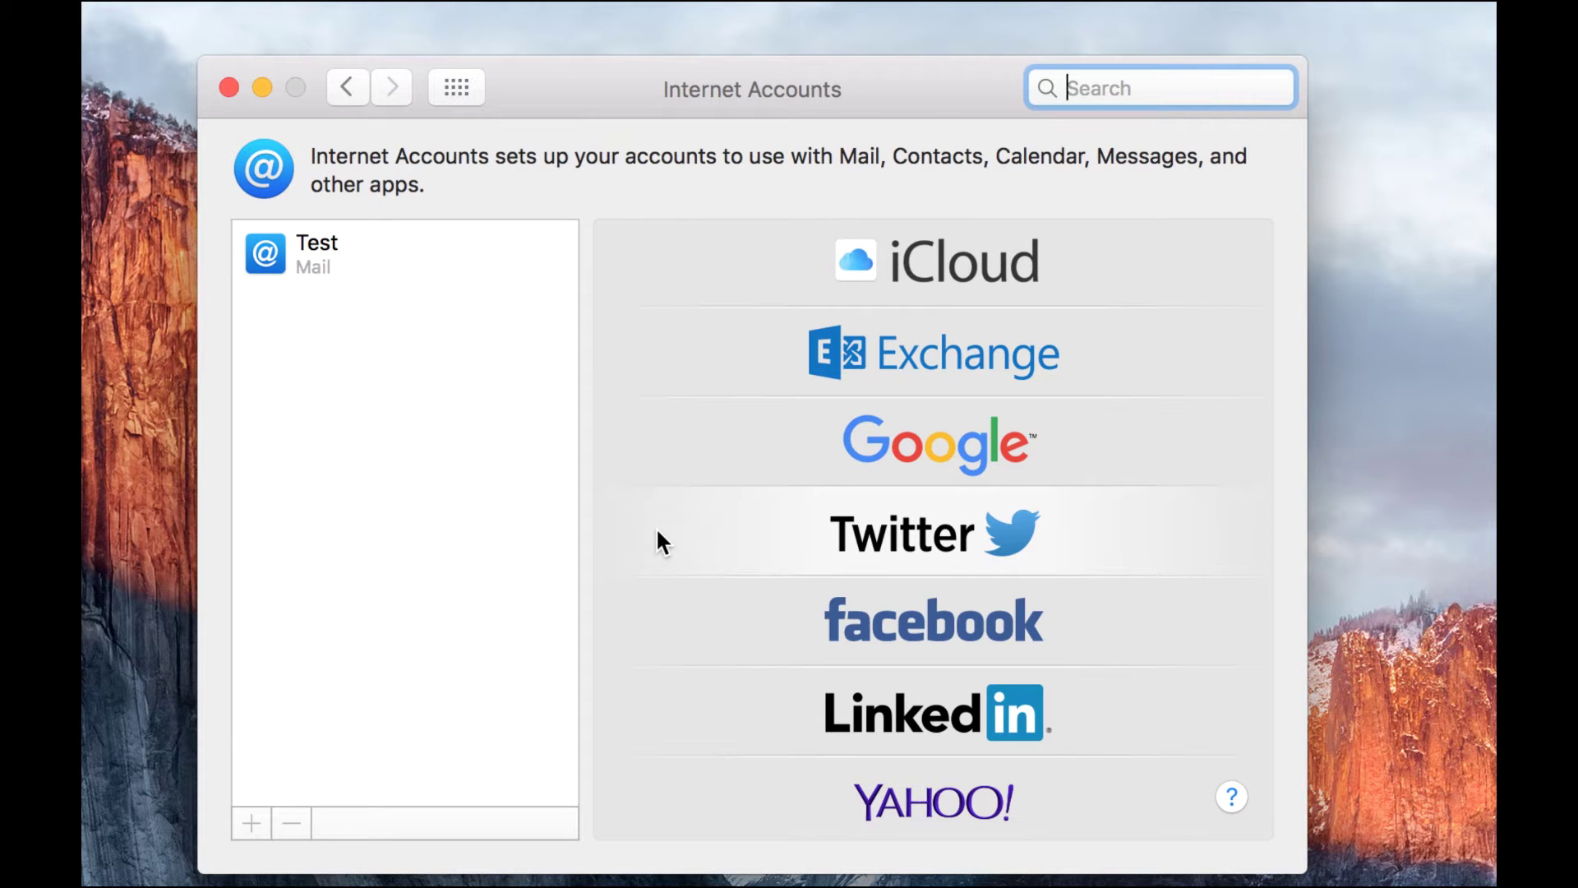
Scroll the providers from iCloud to Flickr and reveal other account types like CalDAV and LDAP
scroll(948, 607, down, 4)
scroll(945, 634, down, 2)
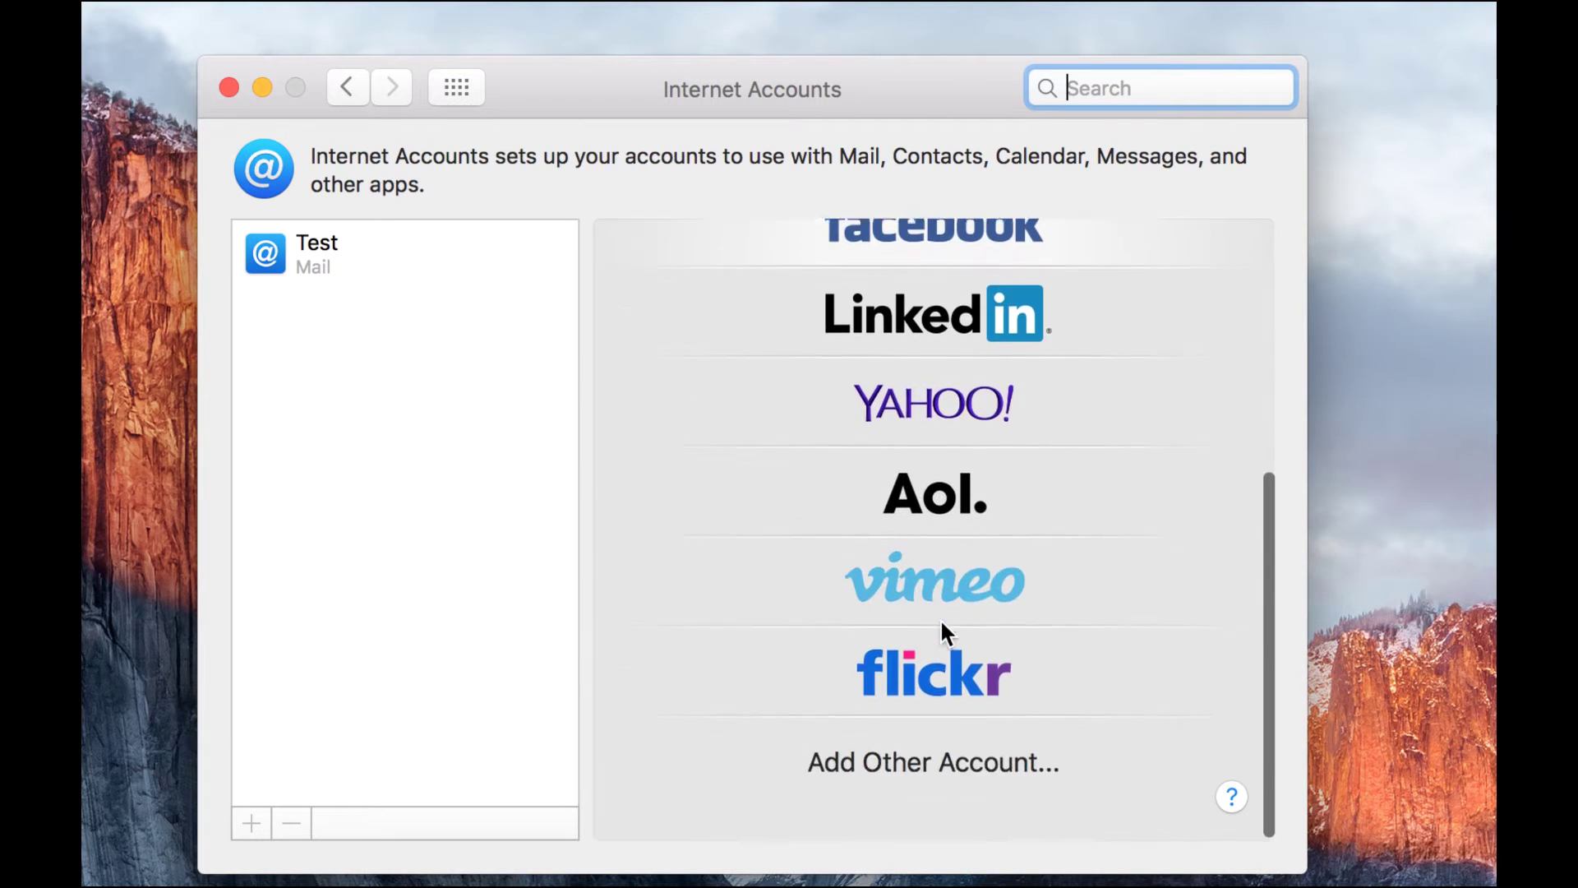
scroll(944, 633, up, 6)
scroll(920, 555, down, 4)
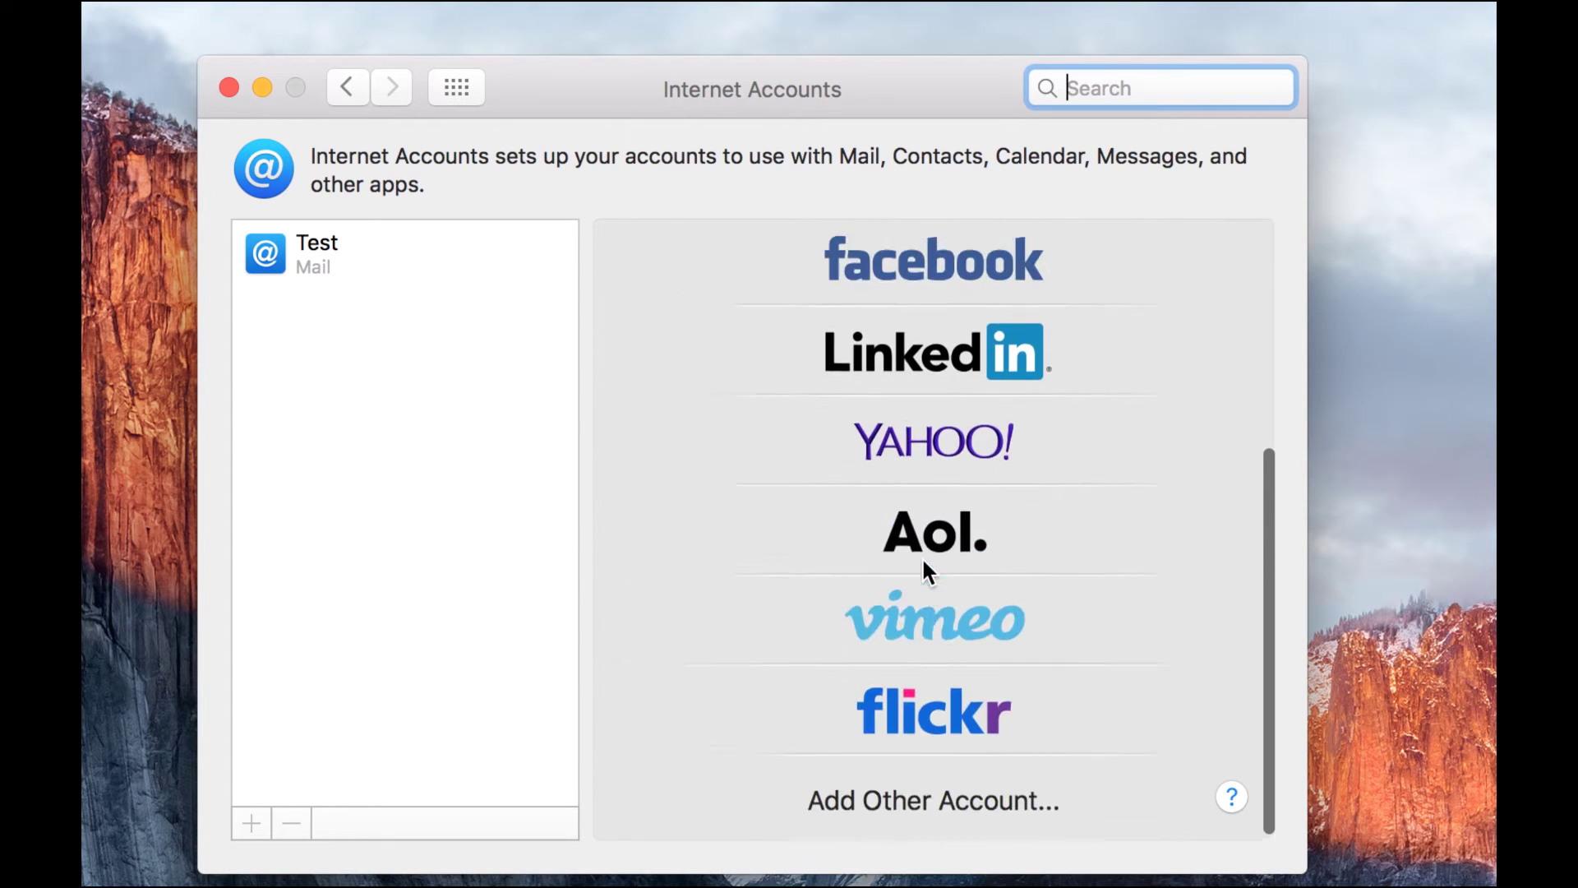
scroll(920, 556, up, 5)
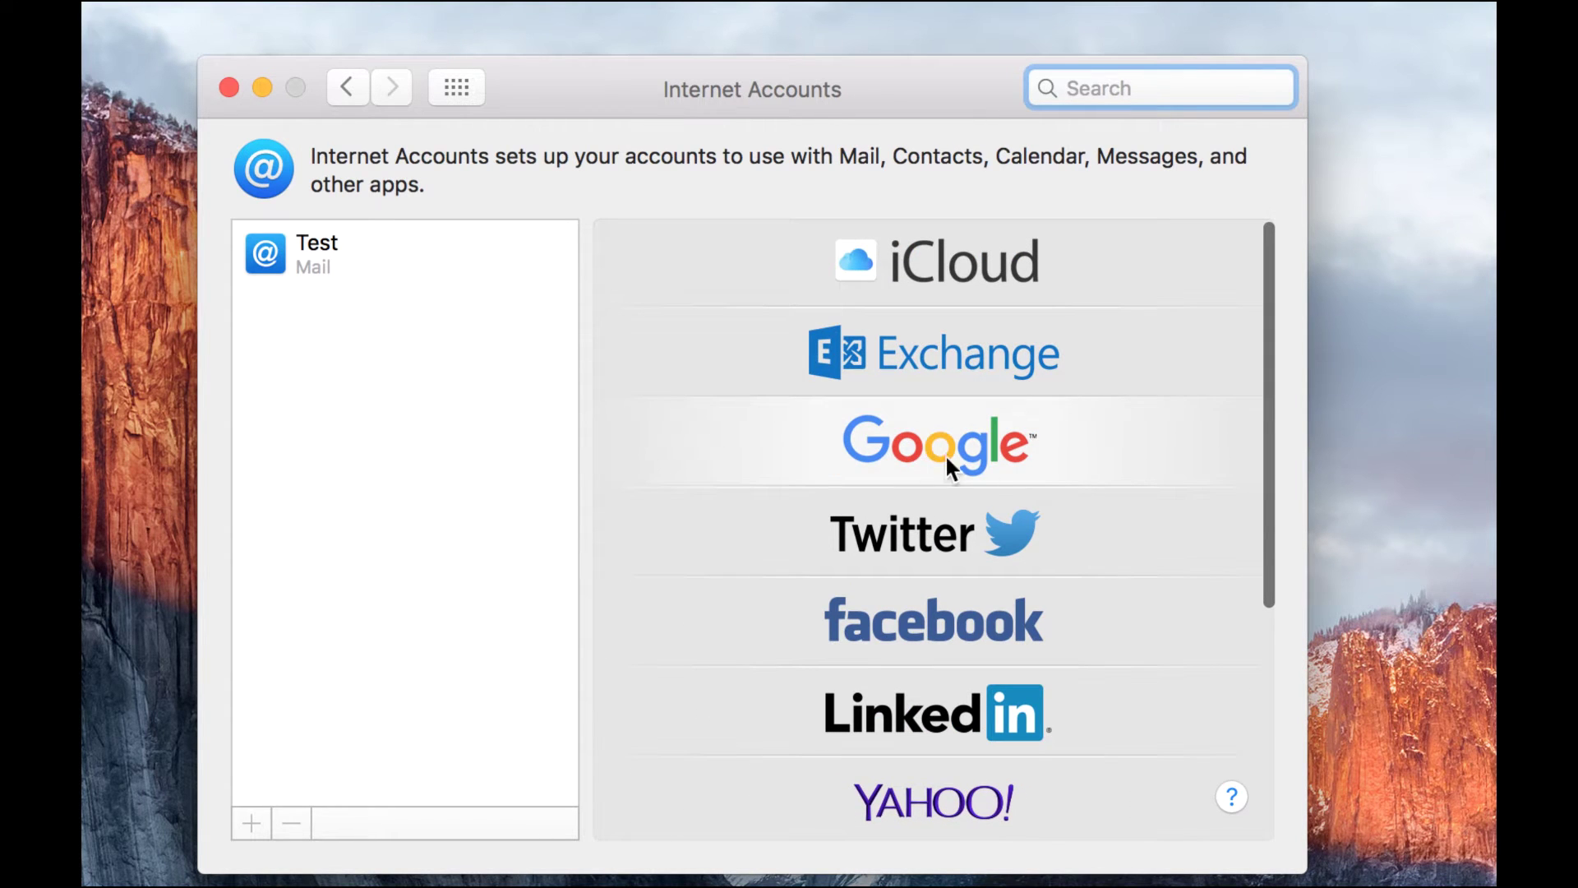
scroll(901, 556, down, 3)
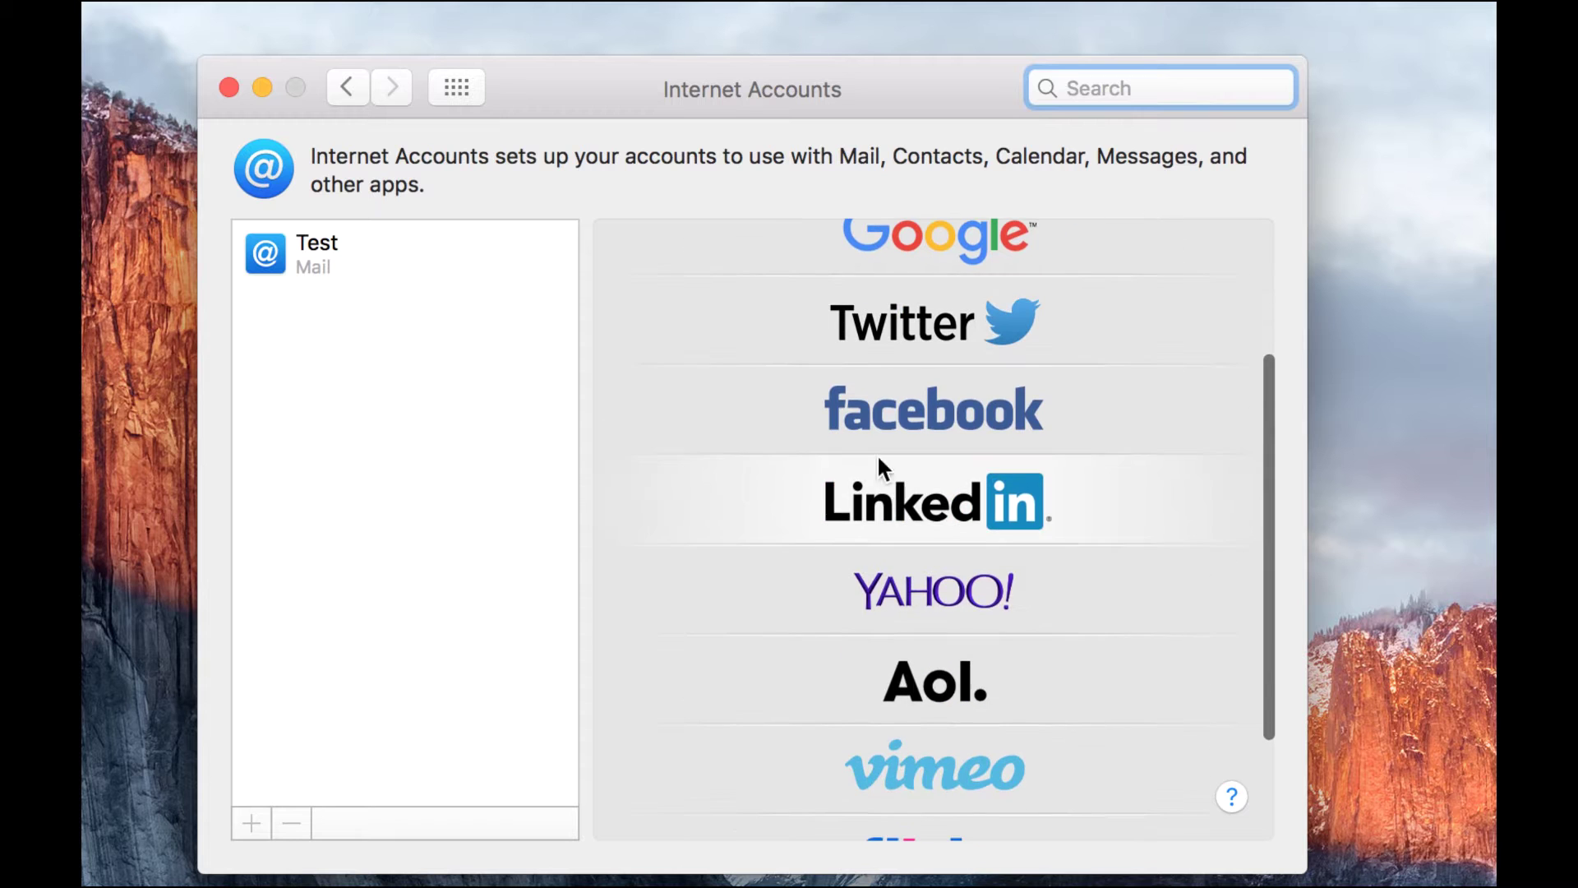
scroll(880, 578, down, 2)
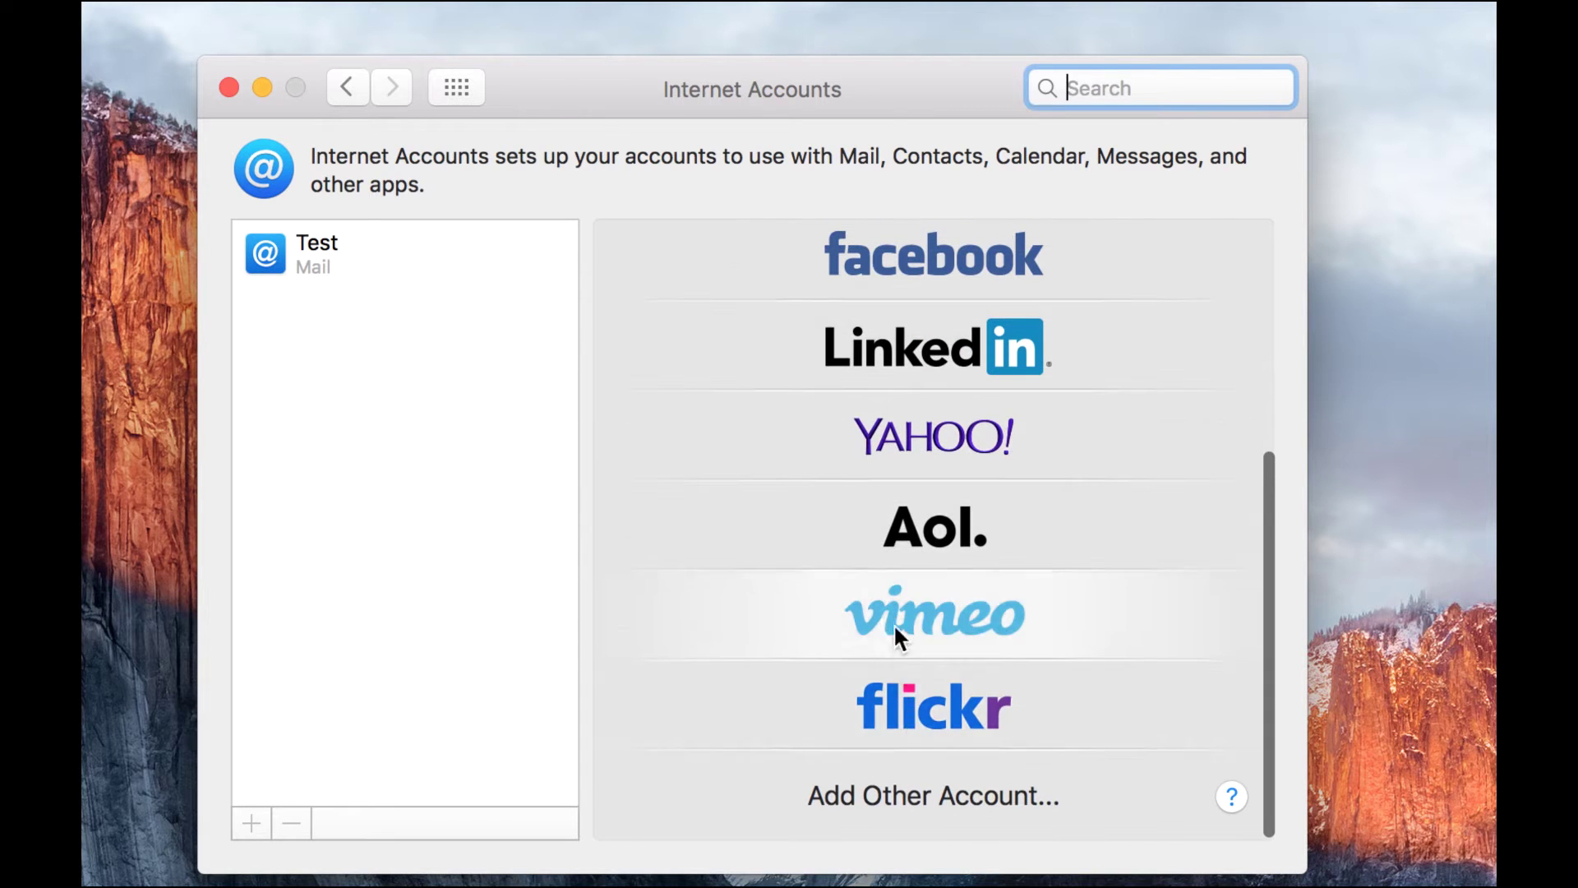
click(909, 797)
scroll(929, 670, up, 10)
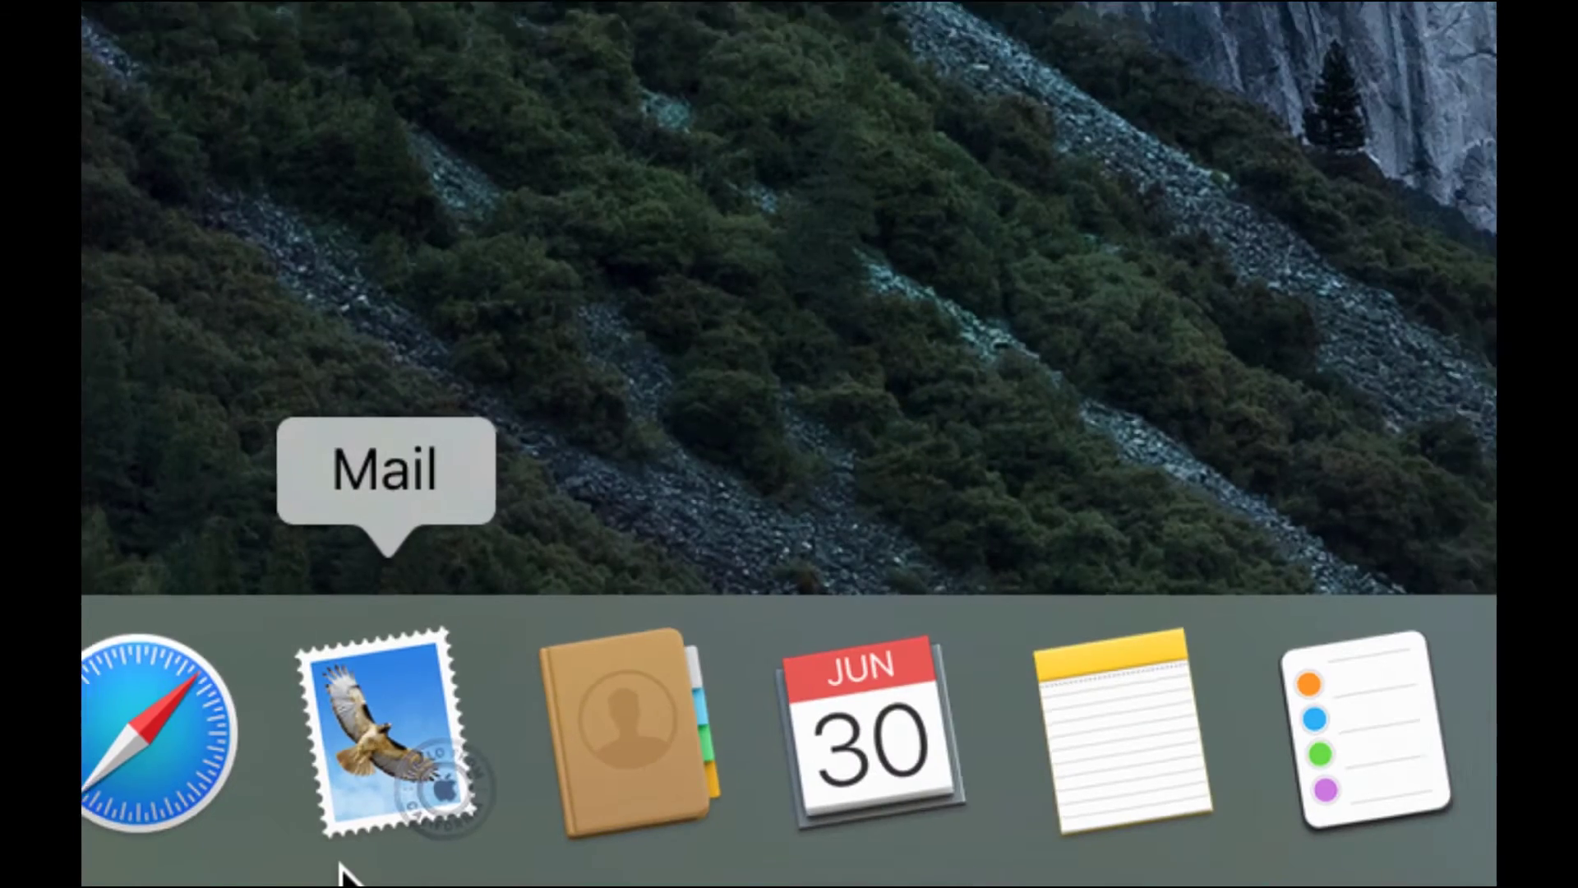
Launch Mail, close its Accounts preferences, and bring Internet Accounts back in front
click(327, 873)
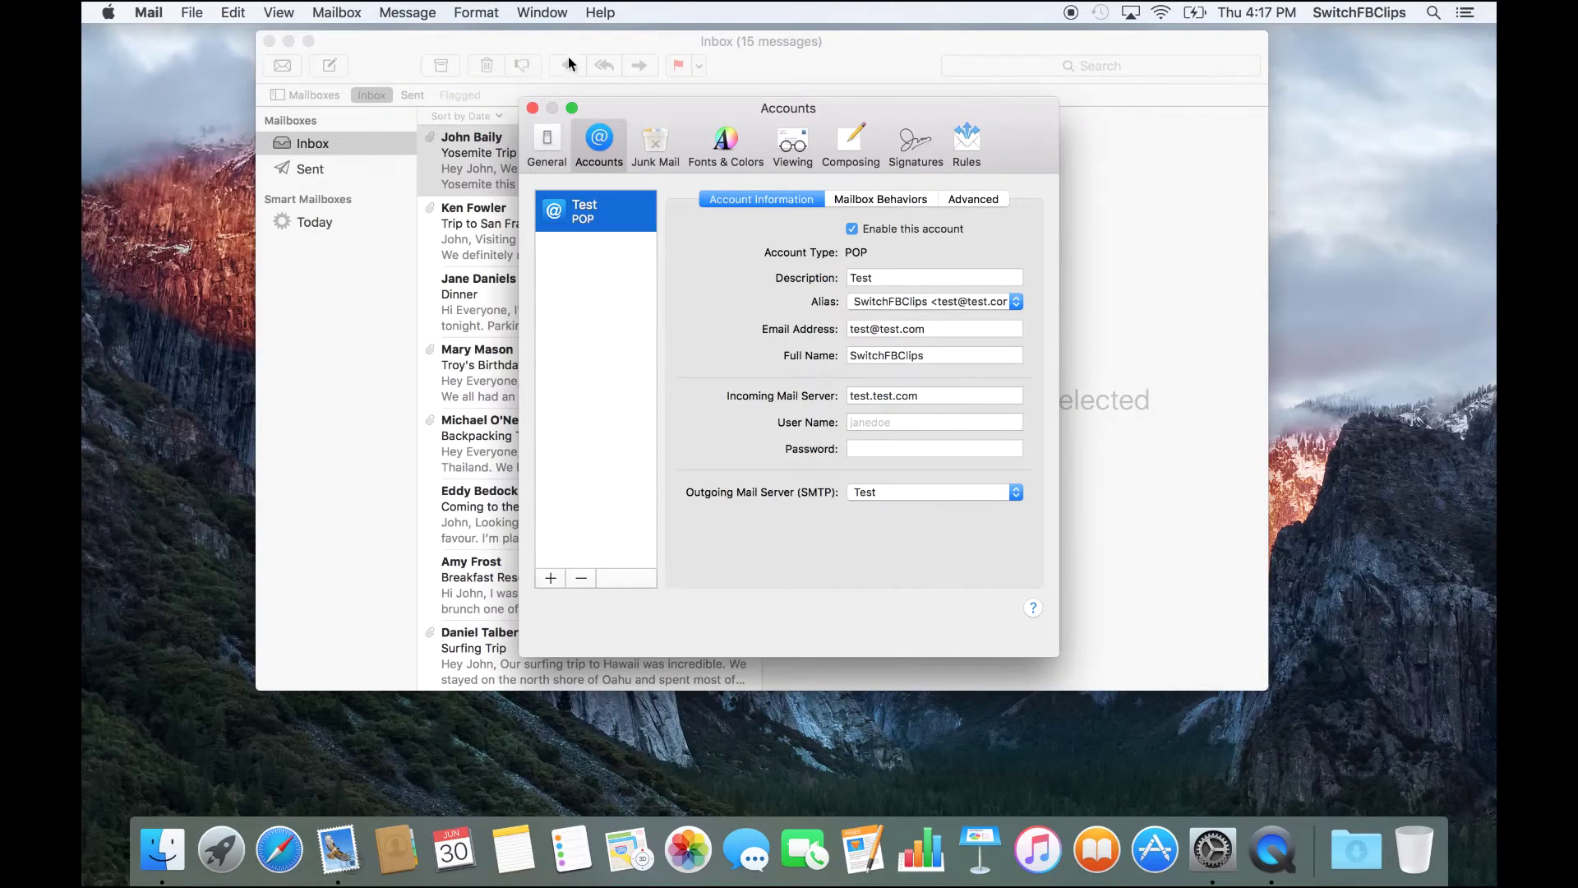
click(533, 108)
drag(498, 33, 484, 57)
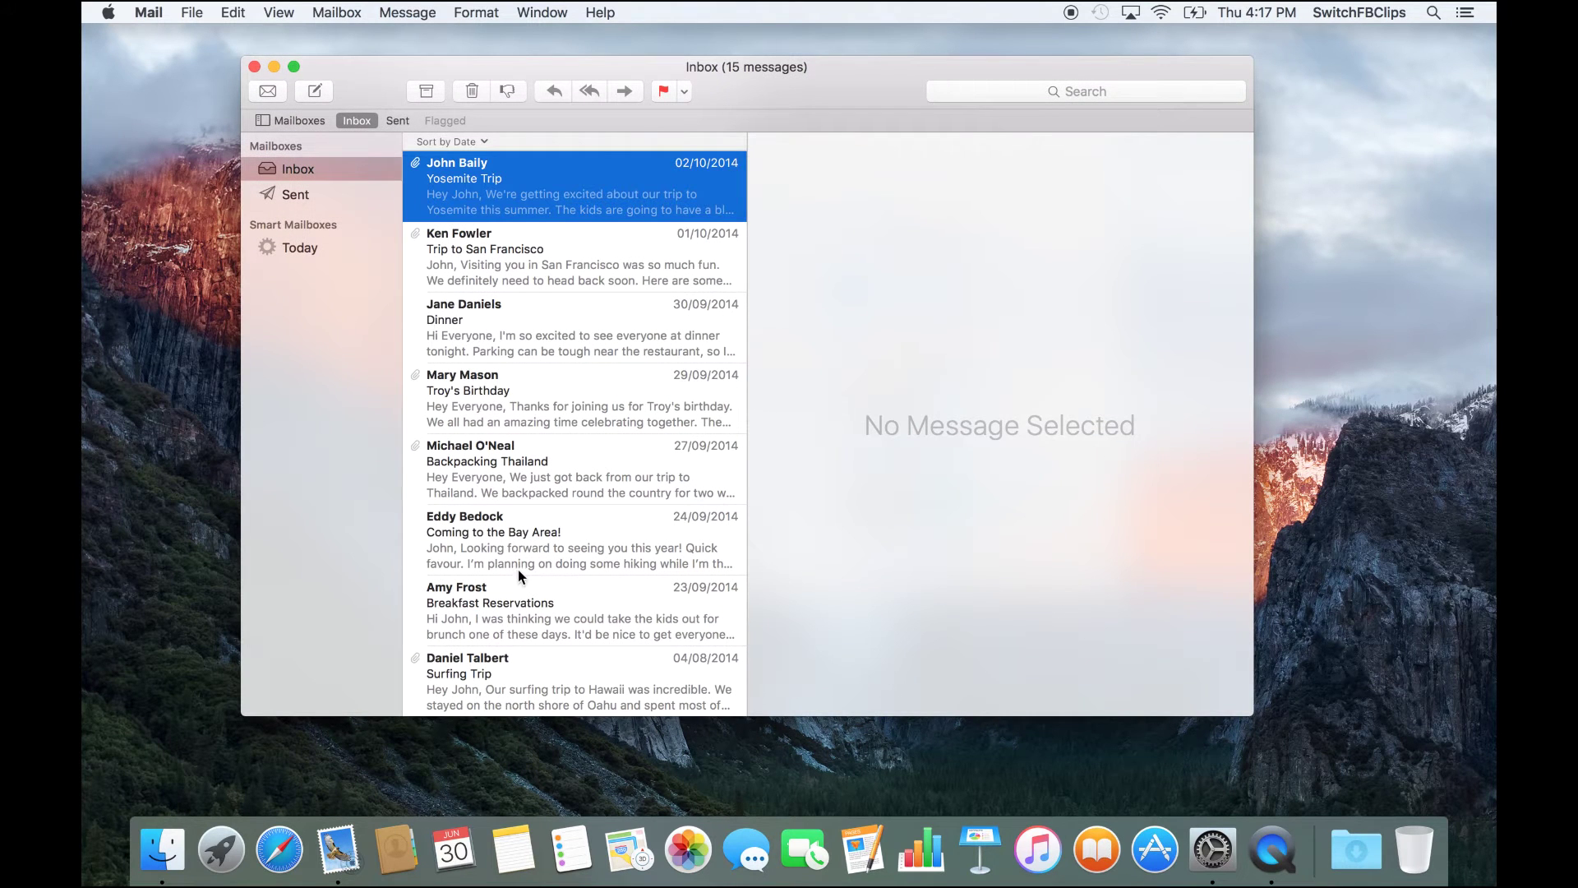
click(1213, 849)
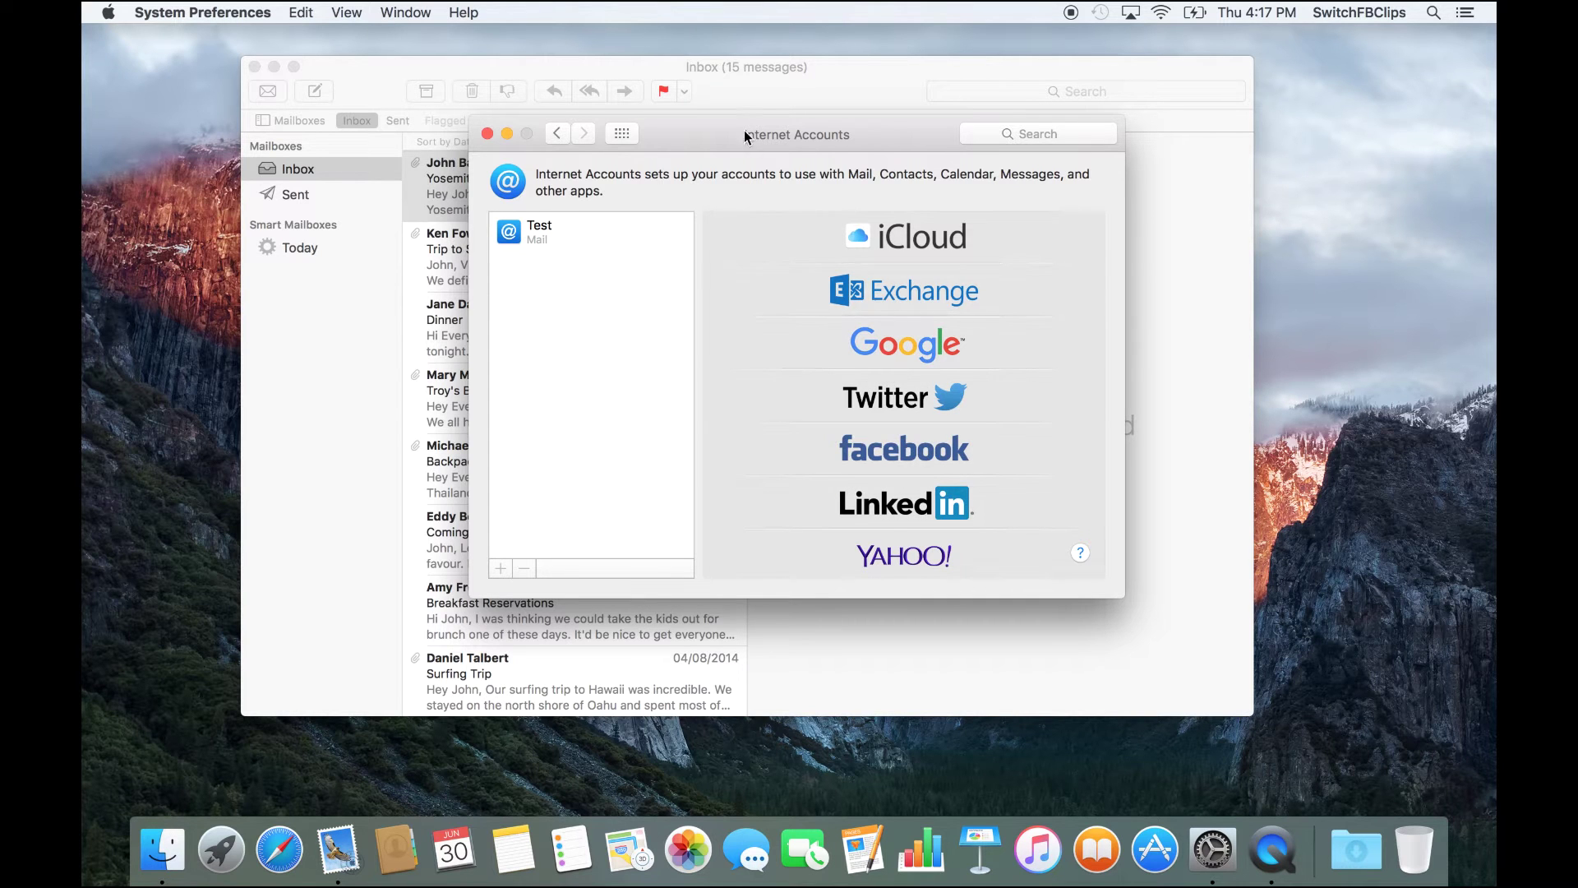
drag(745, 136, 805, 161)
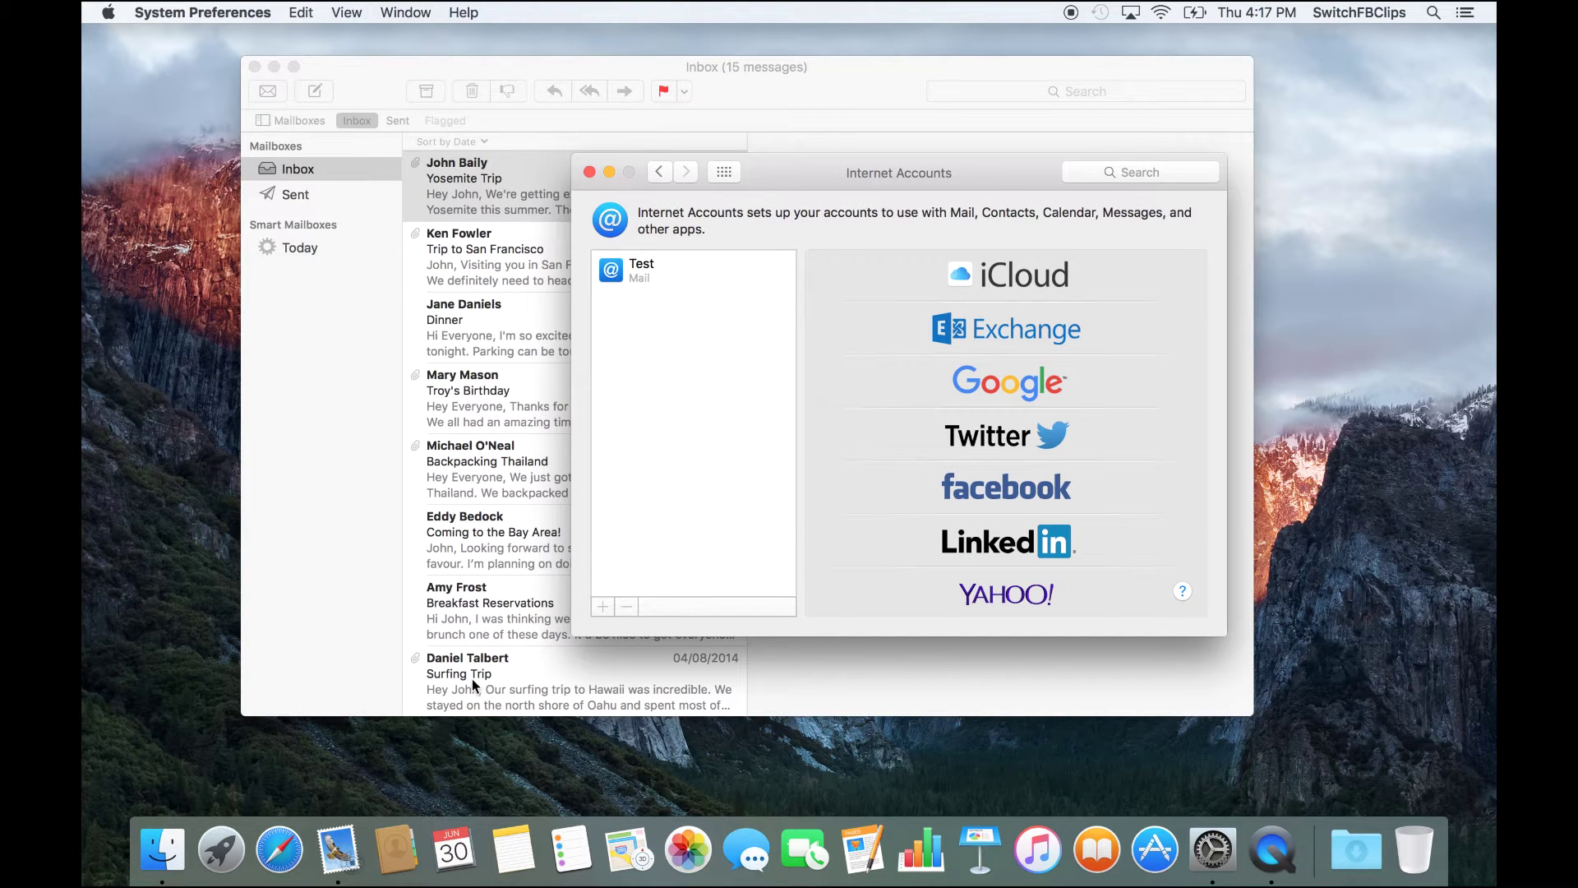
Open All My Files in Finder, select the Photos video, and dismiss the Exchange sign-in form
click(162, 850)
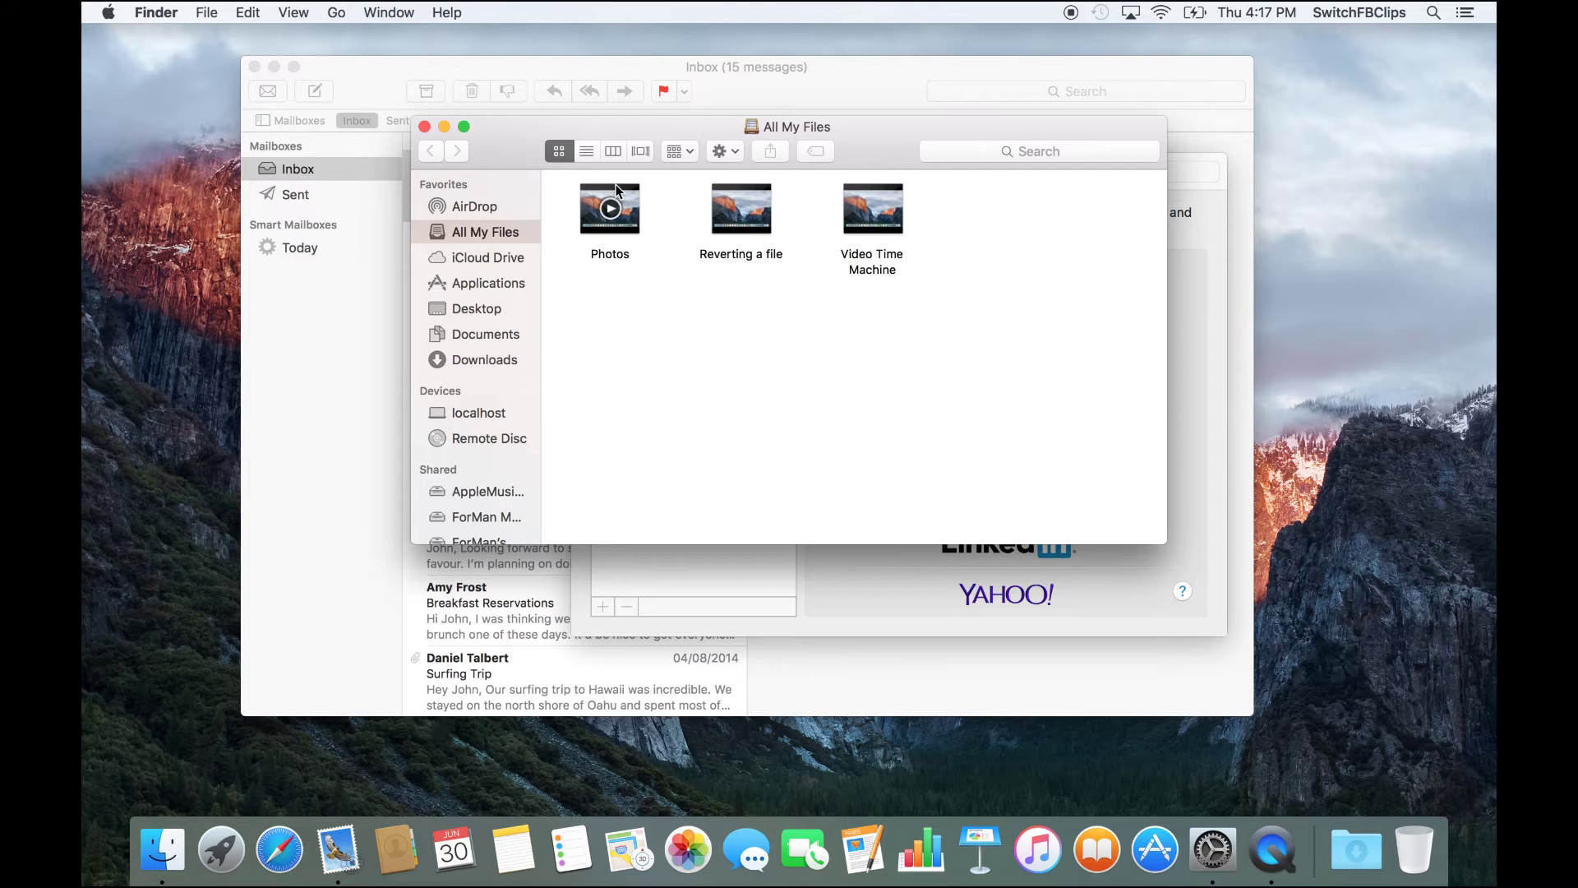
click(618, 185)
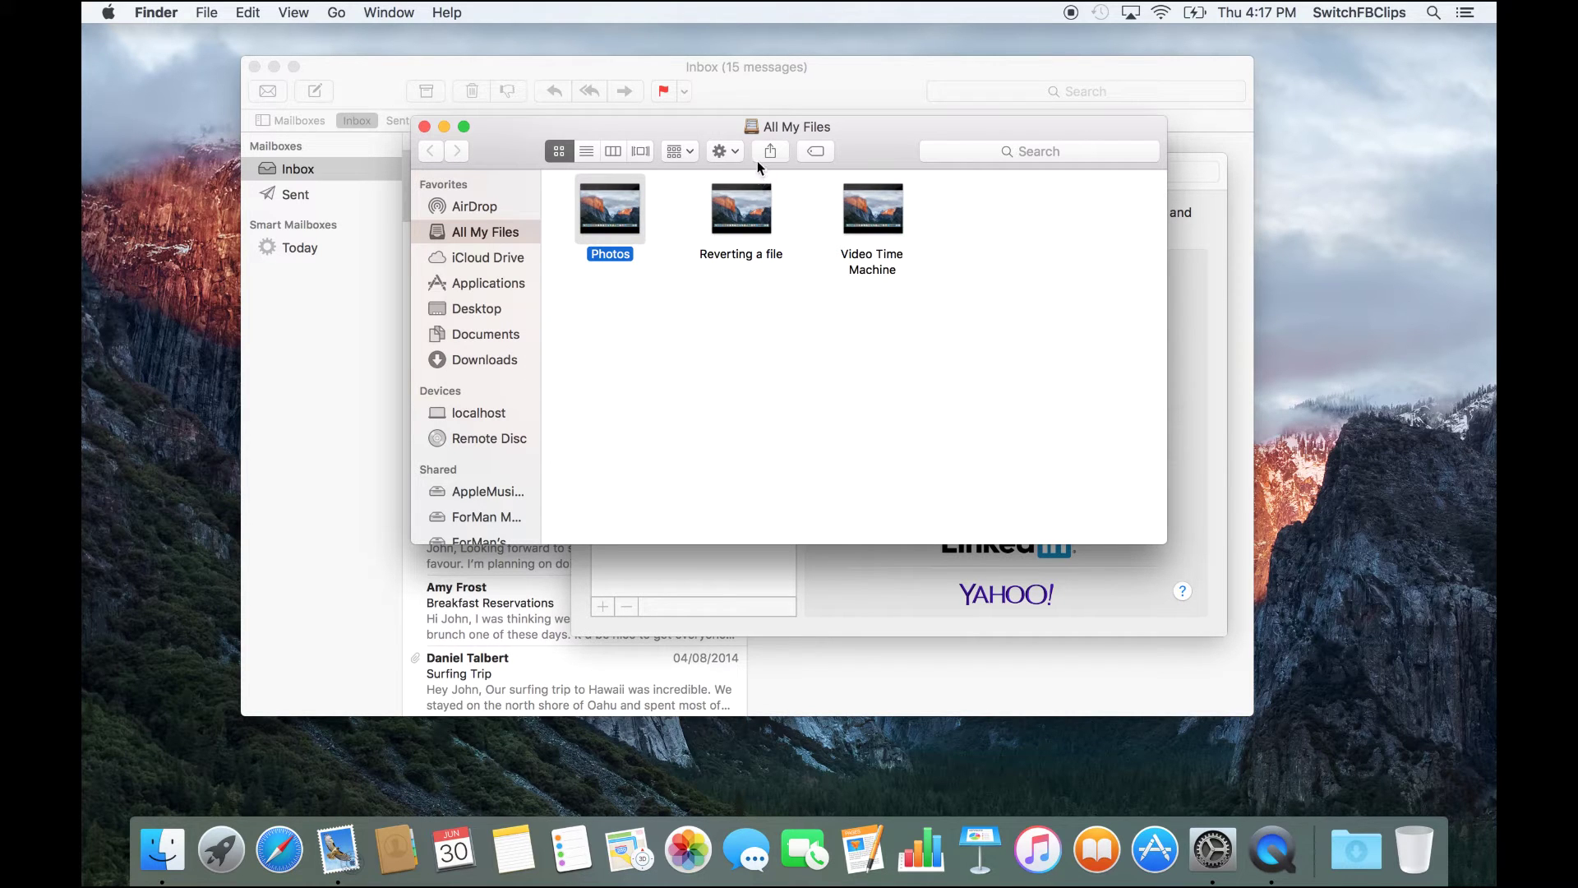
click(1205, 325)
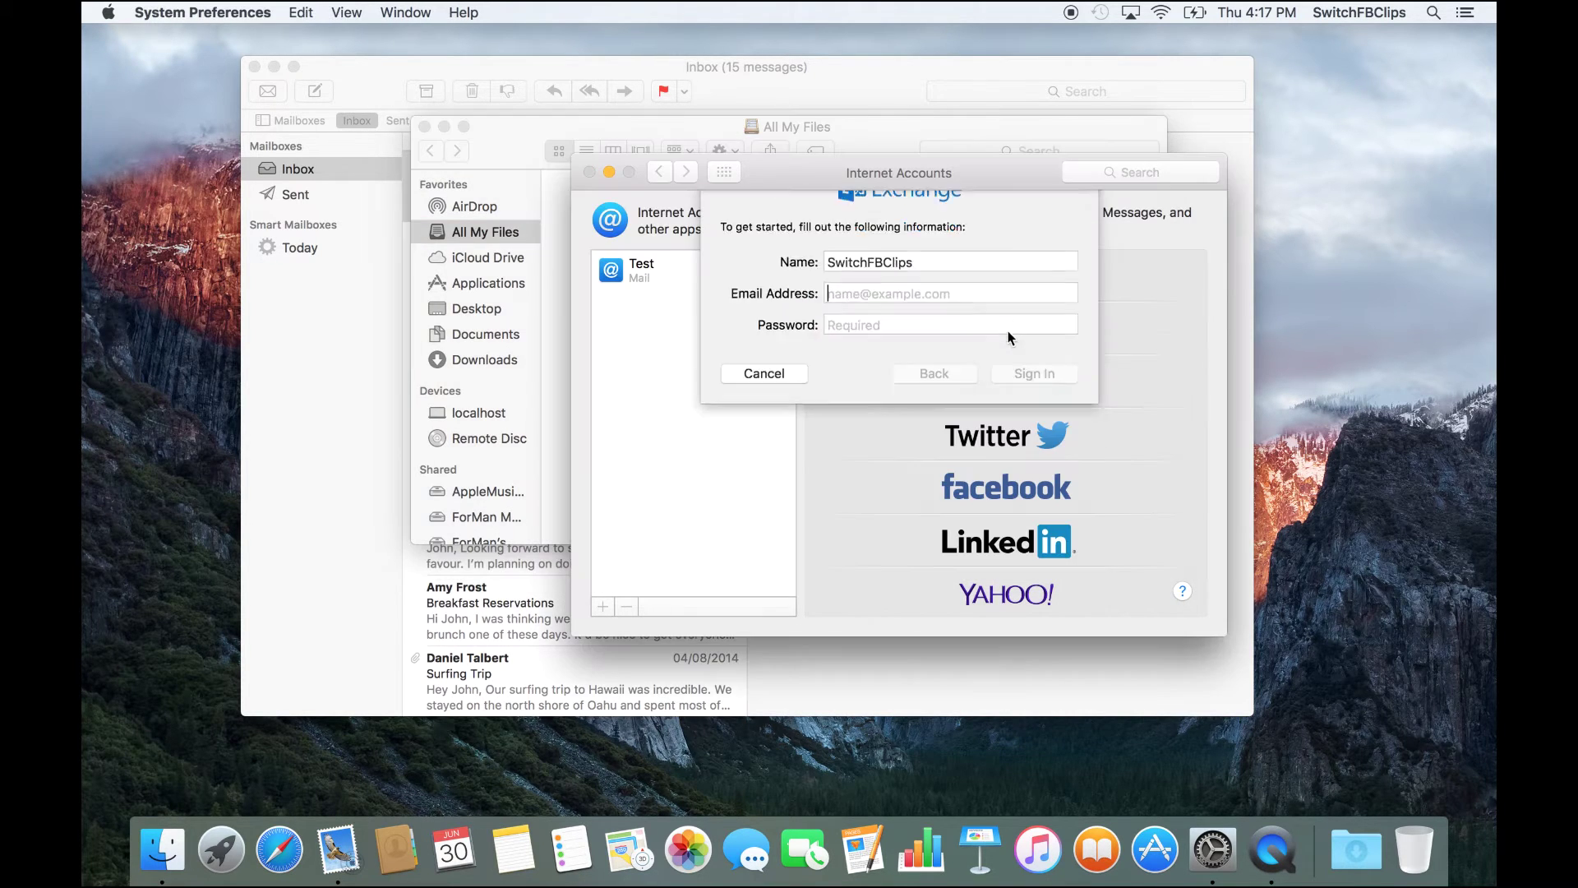
click(764, 417)
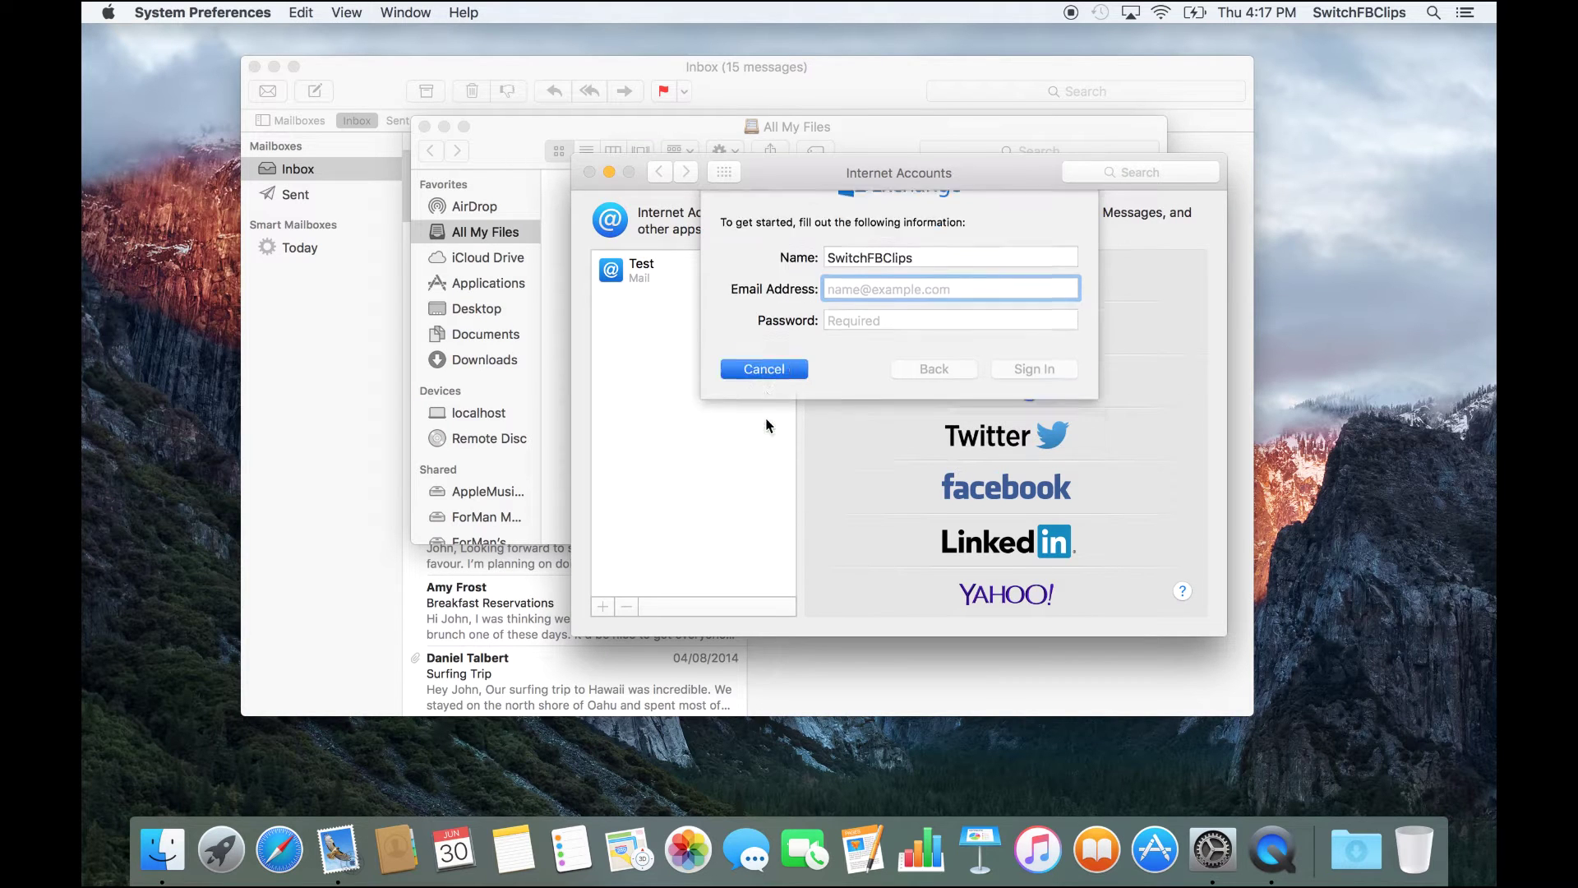
click(694, 125)
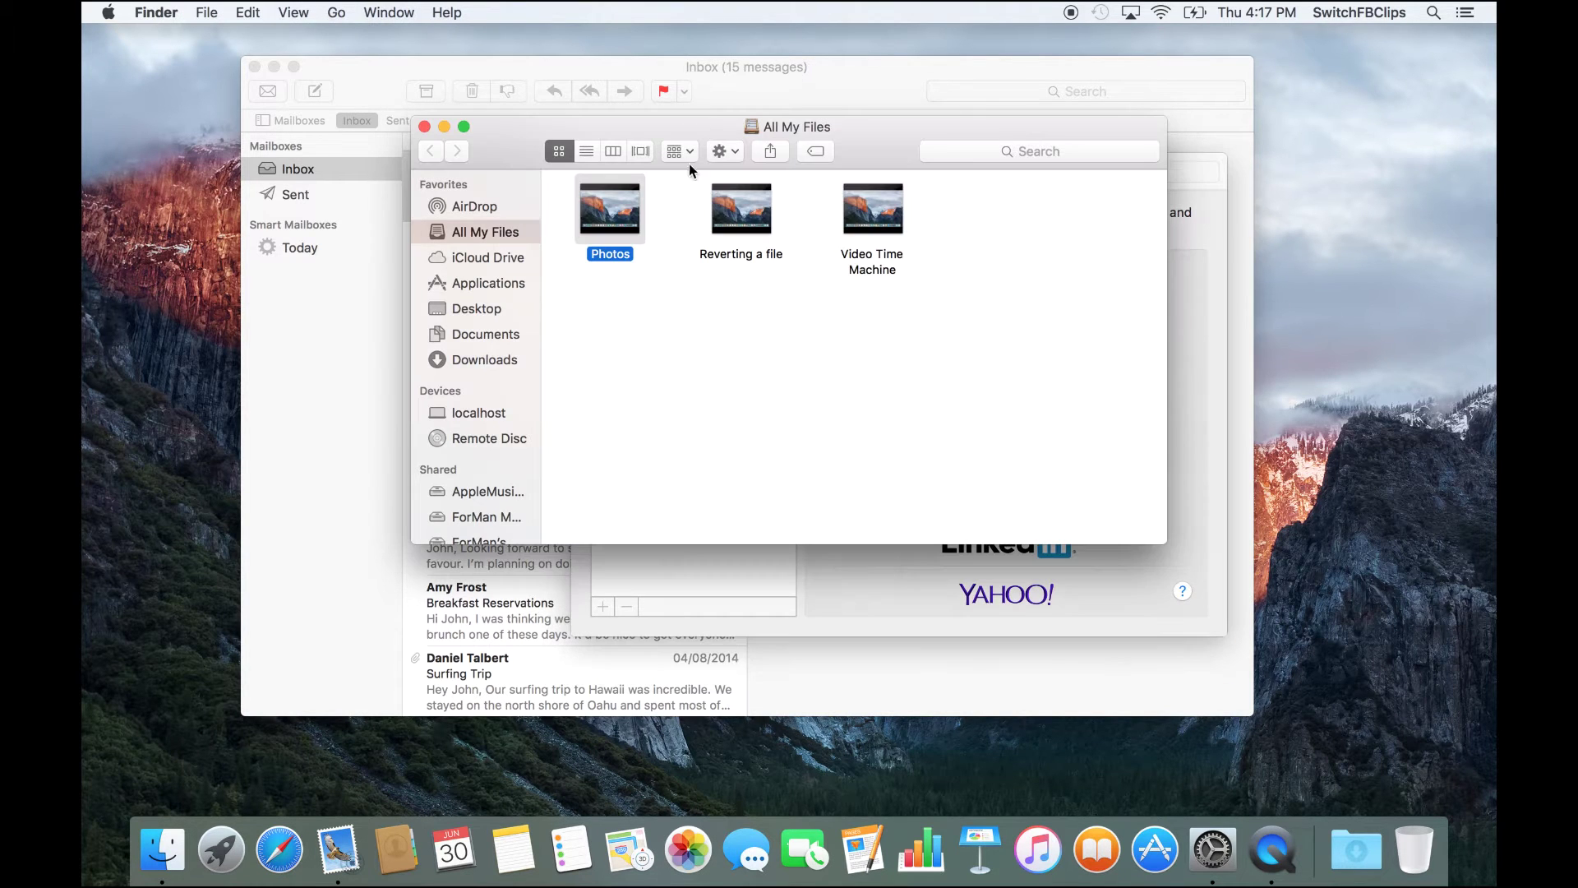
View the Photos file's sharing destinations, then cancel the pending sign-in in Internet Accounts
click(768, 152)
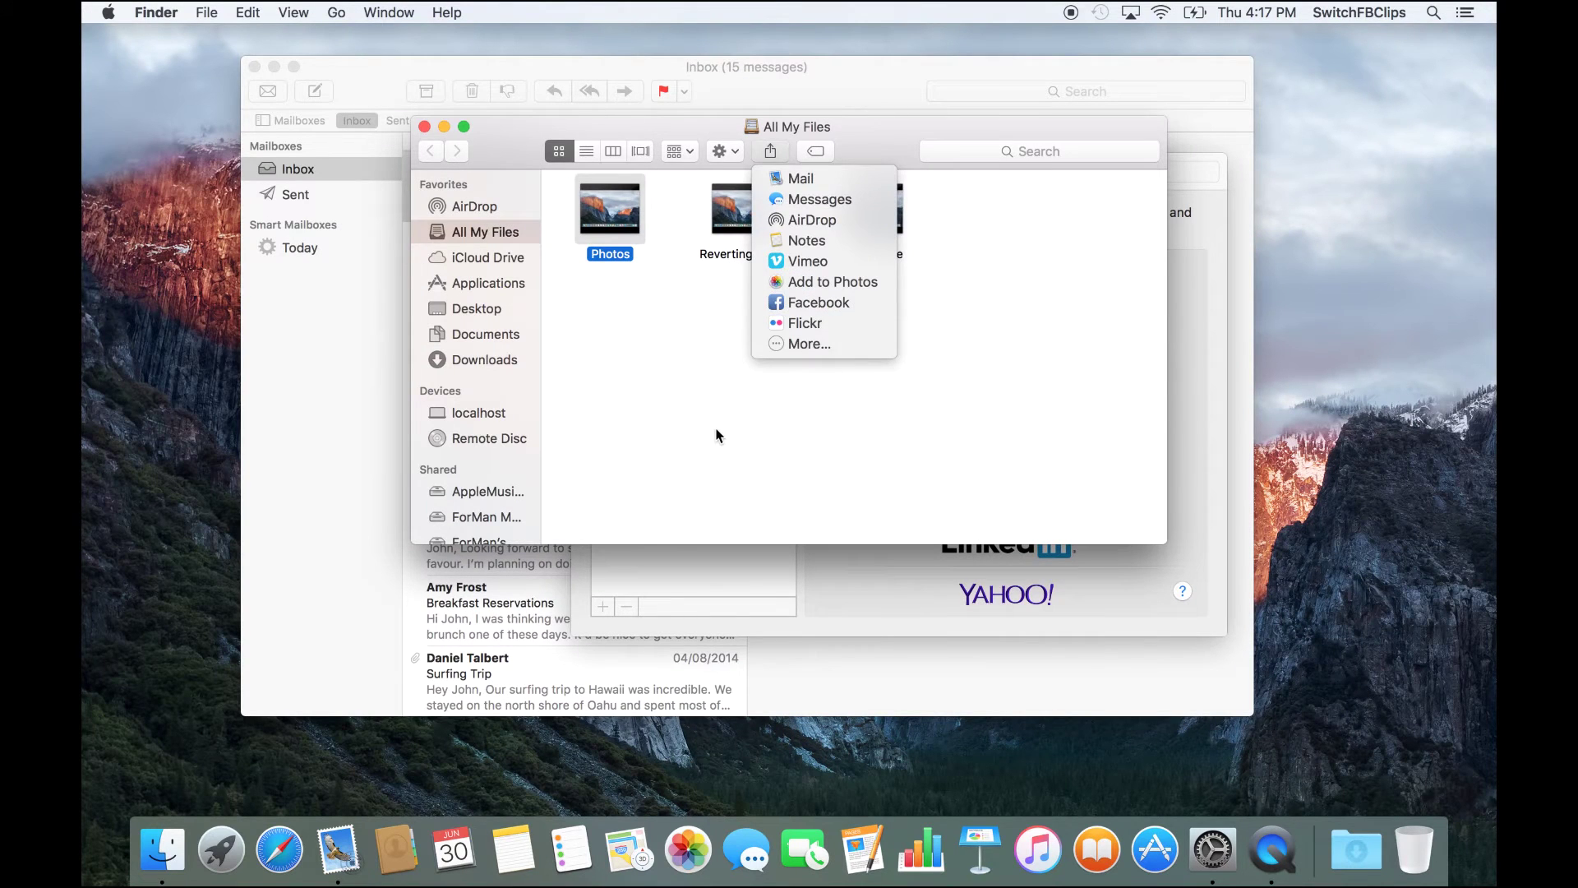
click(718, 436)
click(844, 610)
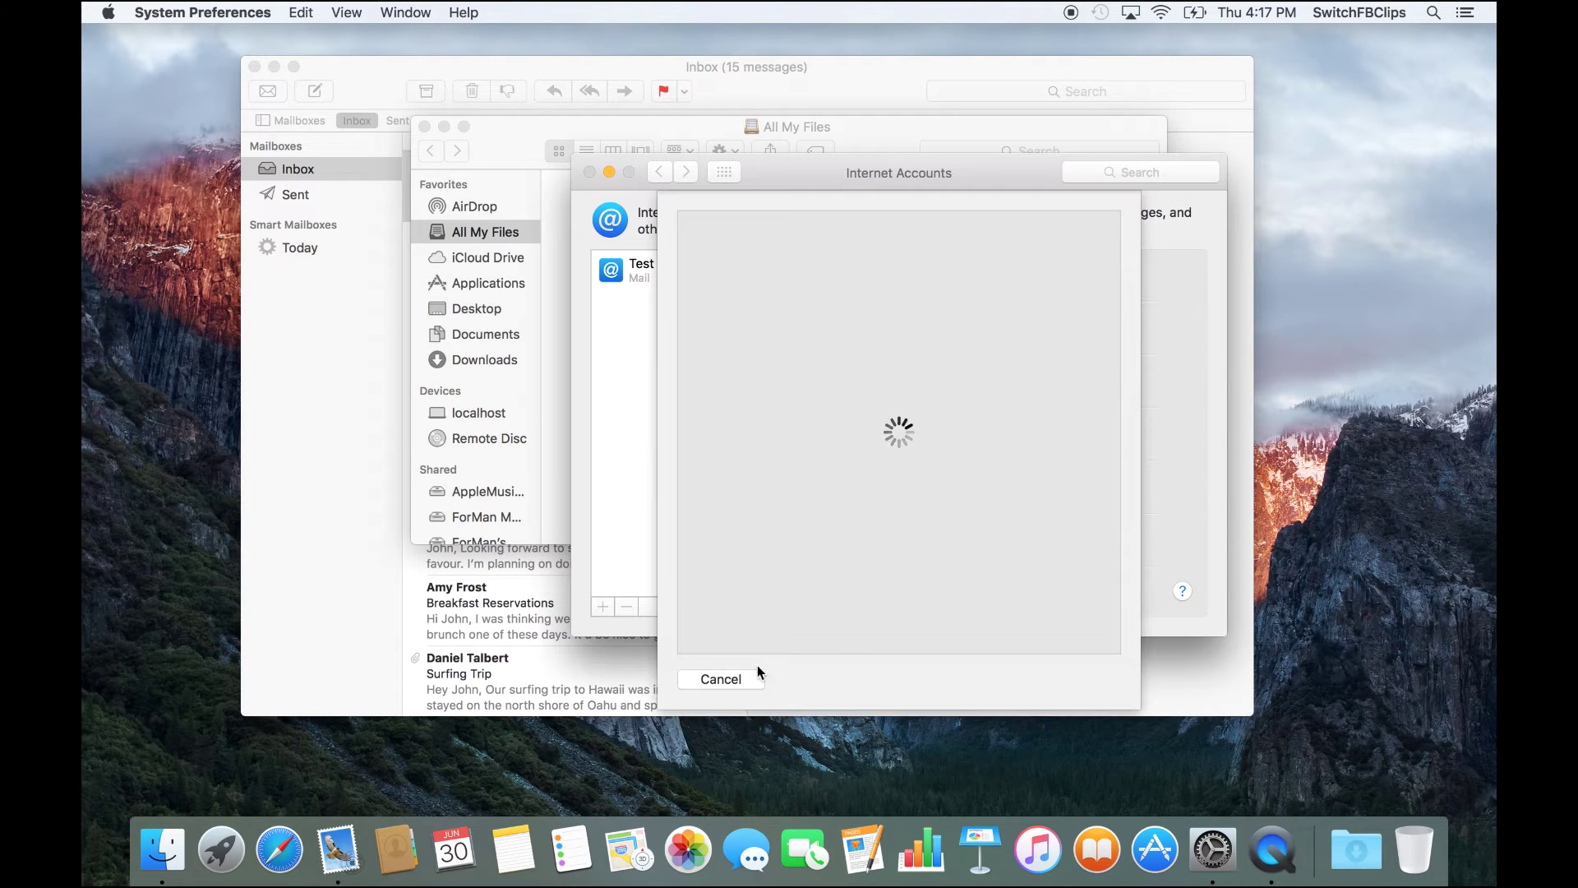
click(721, 678)
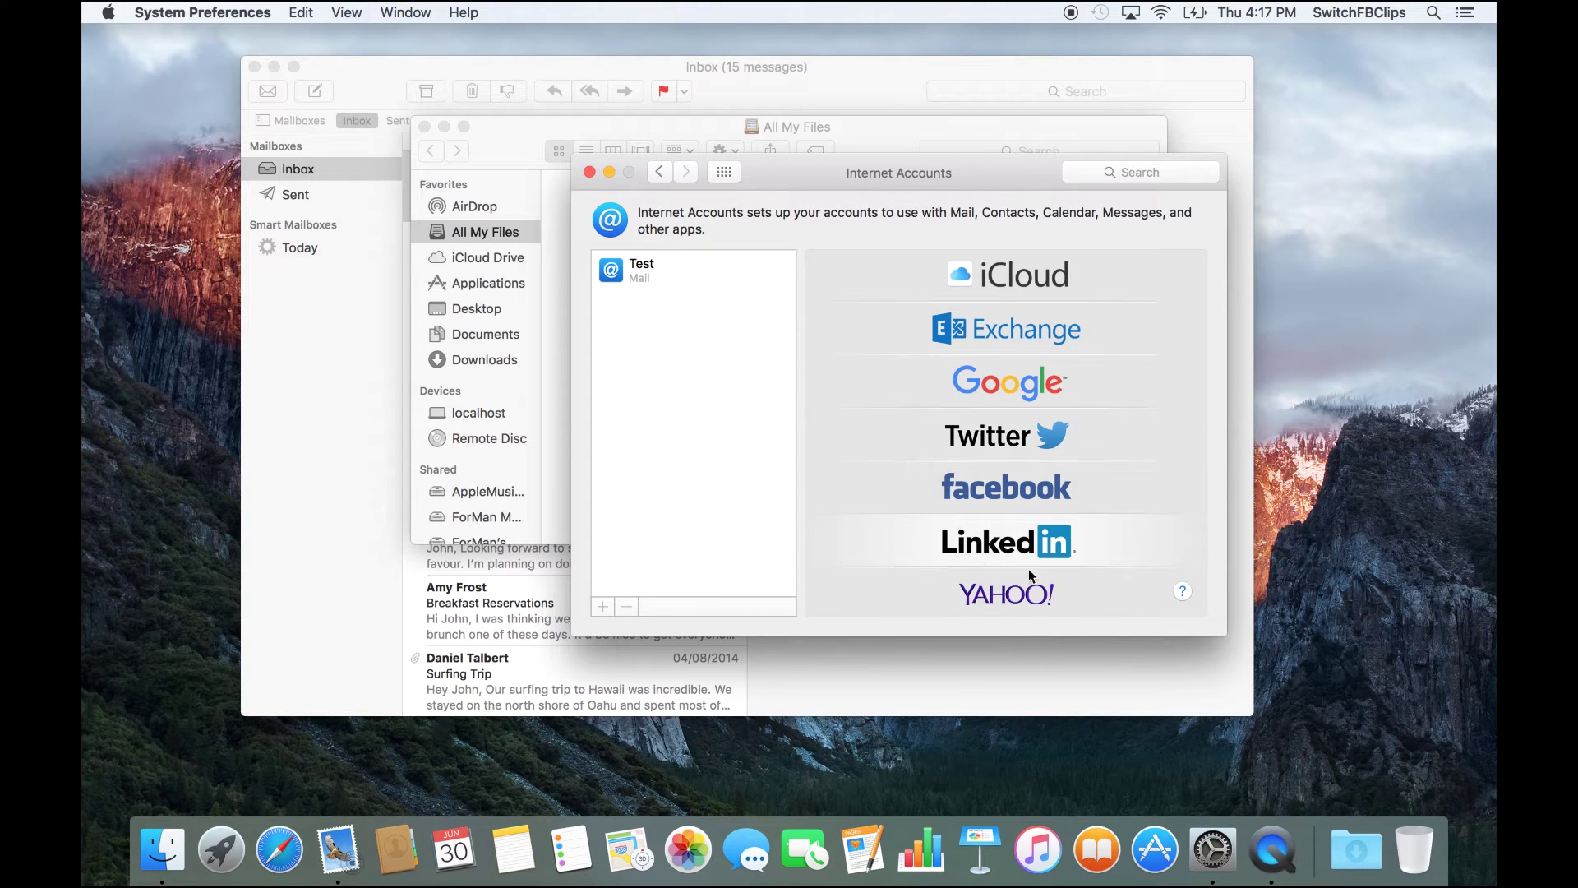
drag(794, 178, 859, 238)
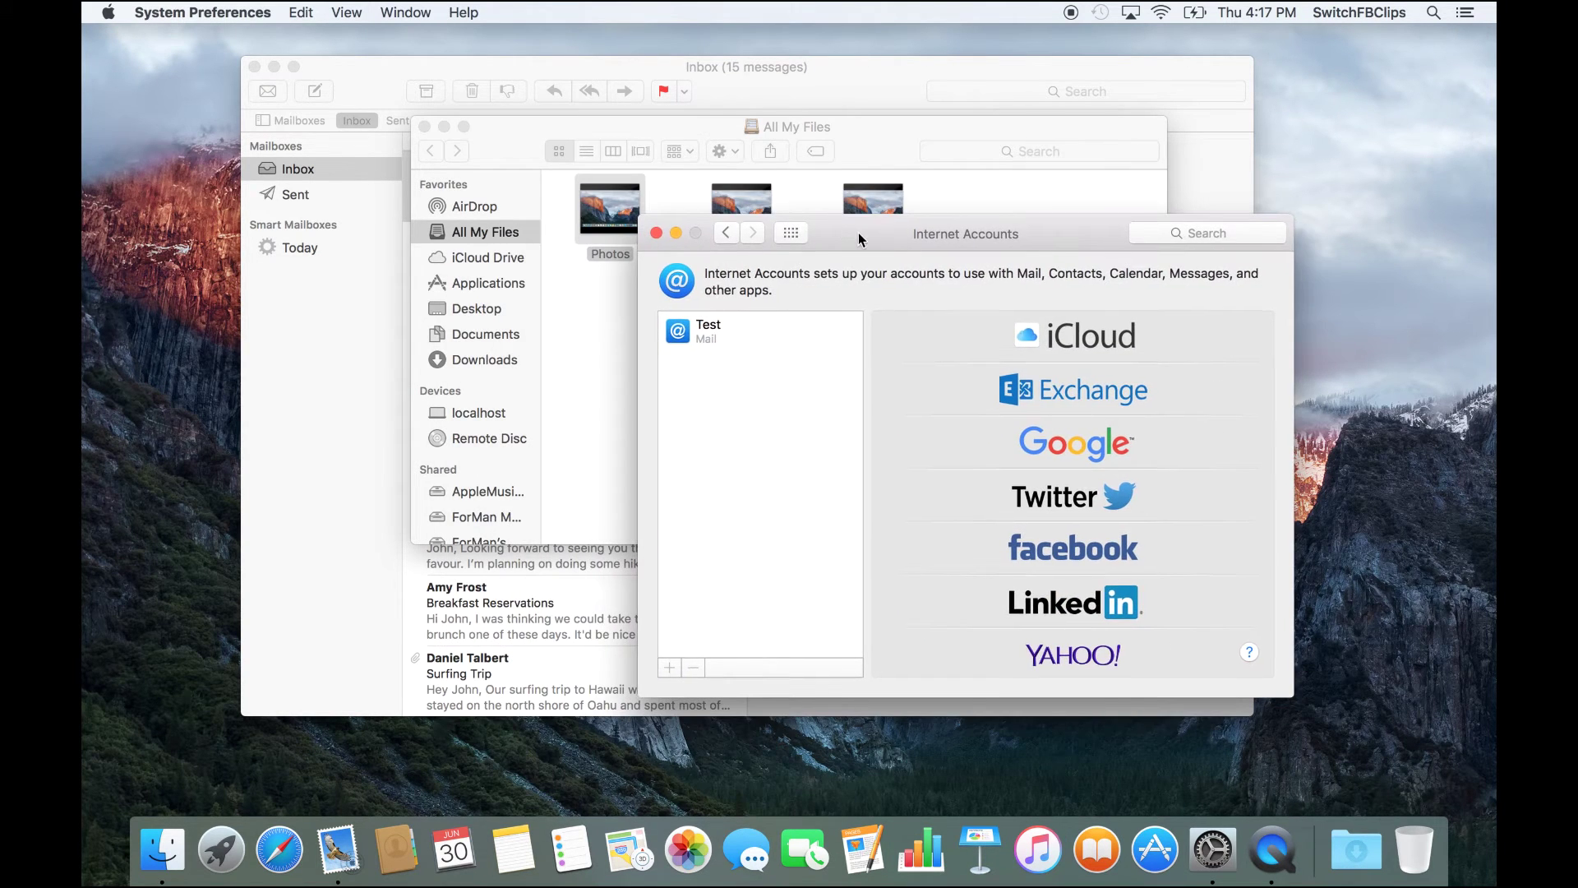
Open Mail's Accounts preferences, view the mail providers, cancel, and close the preferences window
click(308, 391)
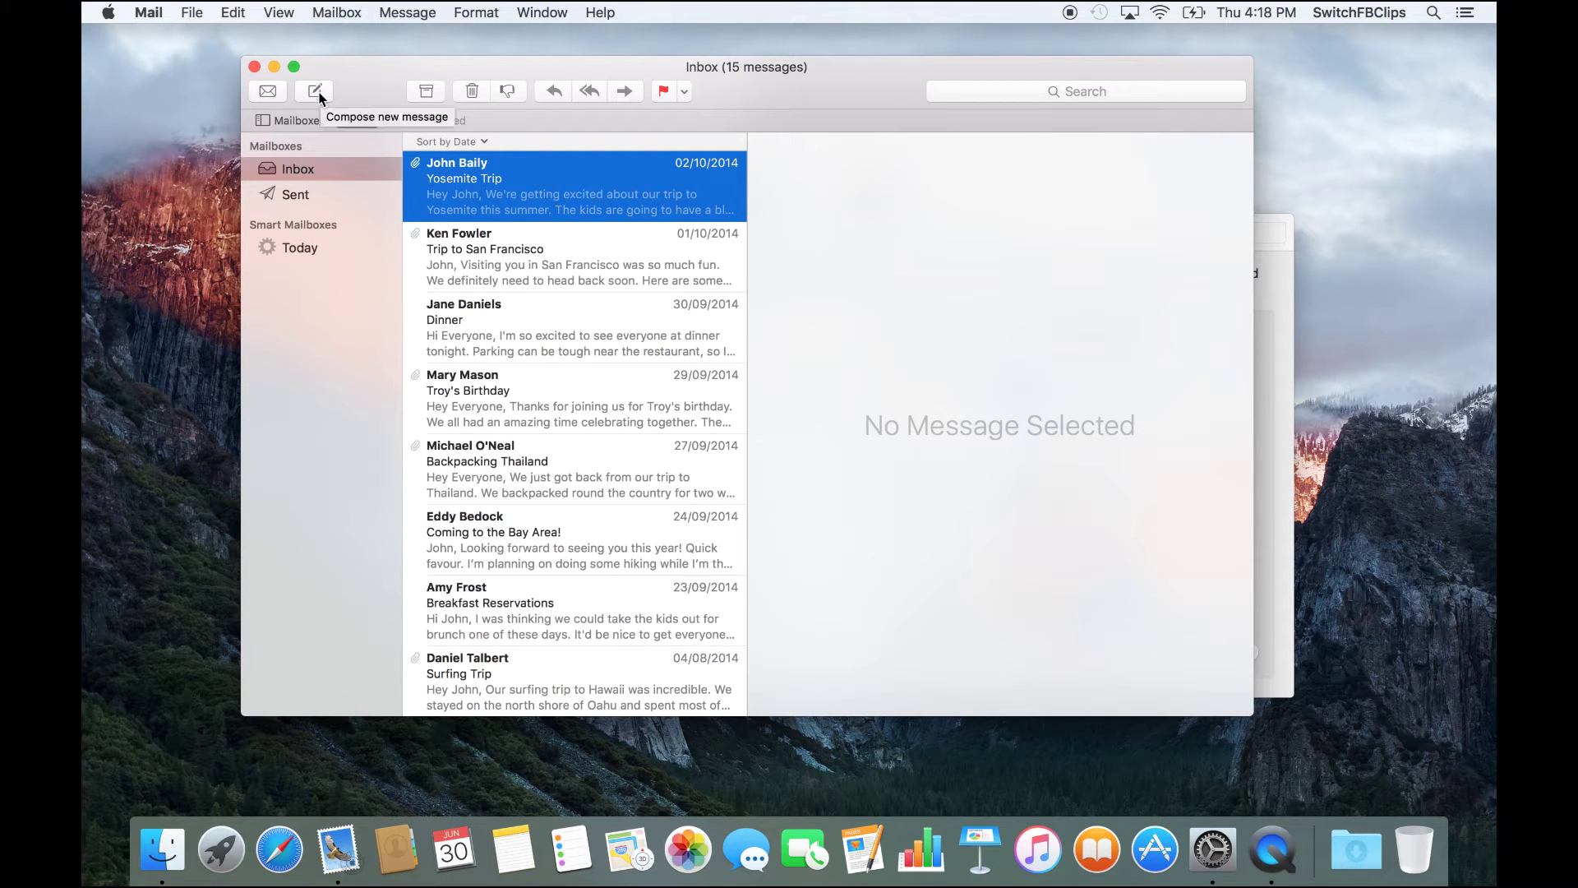
click(156, 11)
click(180, 62)
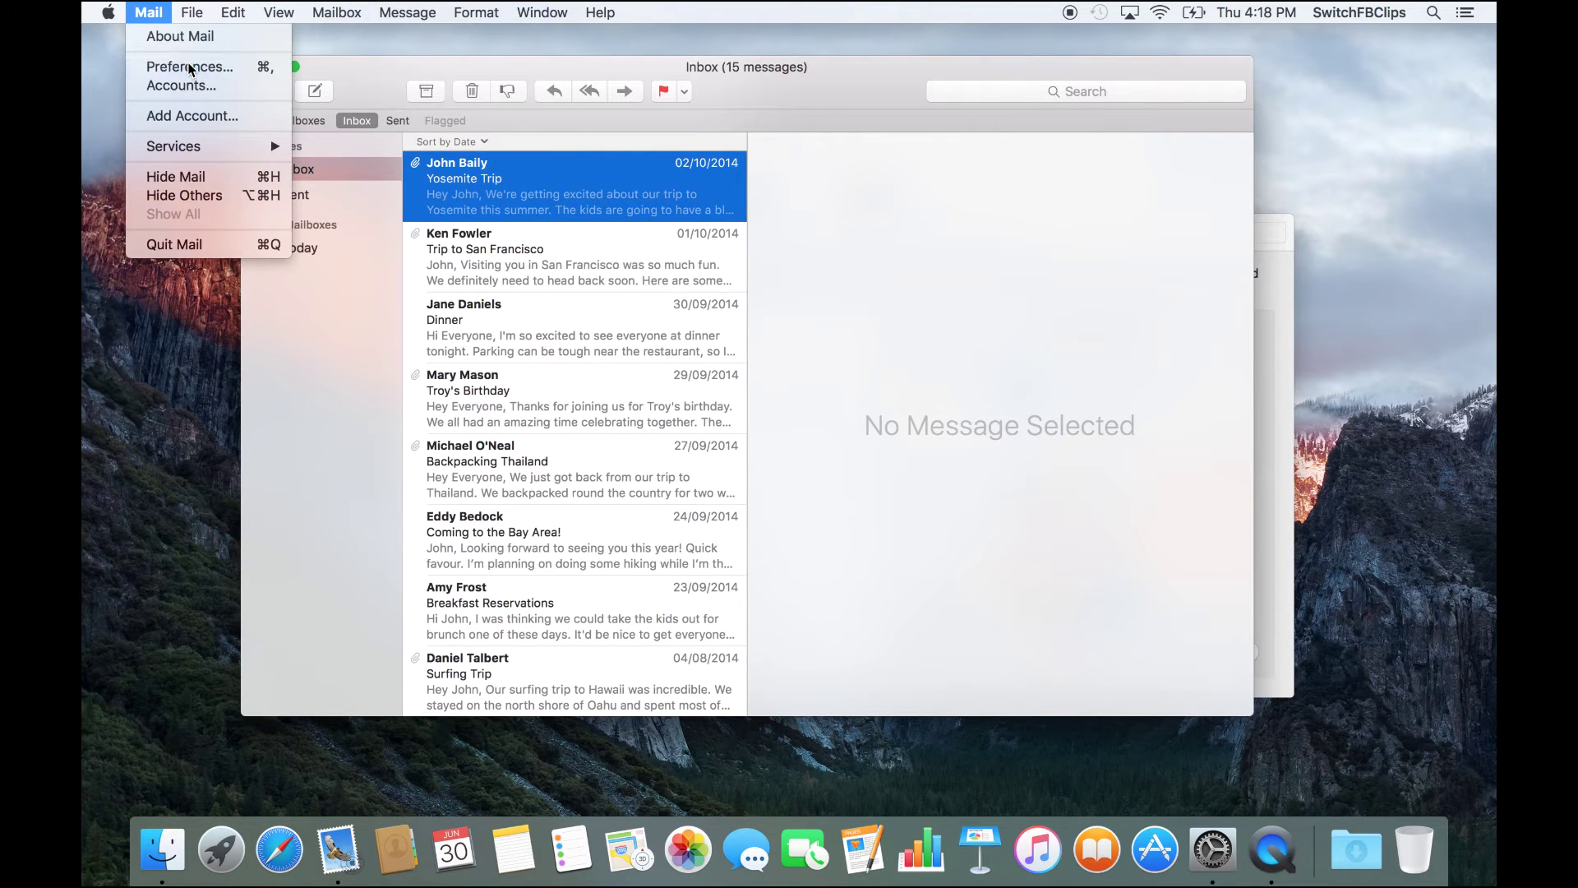
click(551, 564)
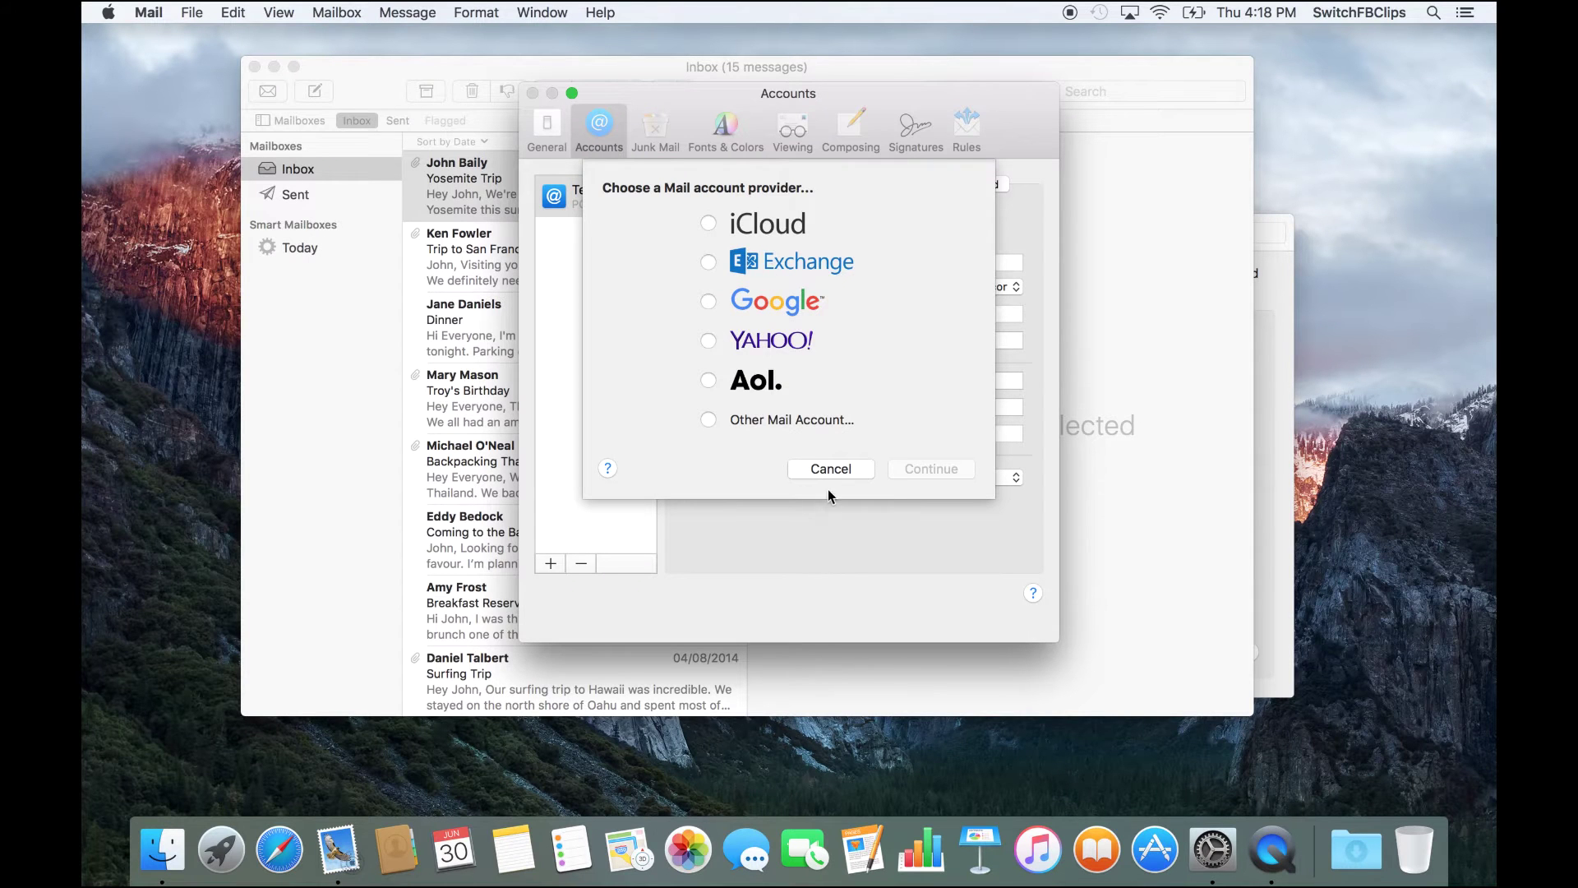
click(830, 469)
drag(752, 95, 642, 82)
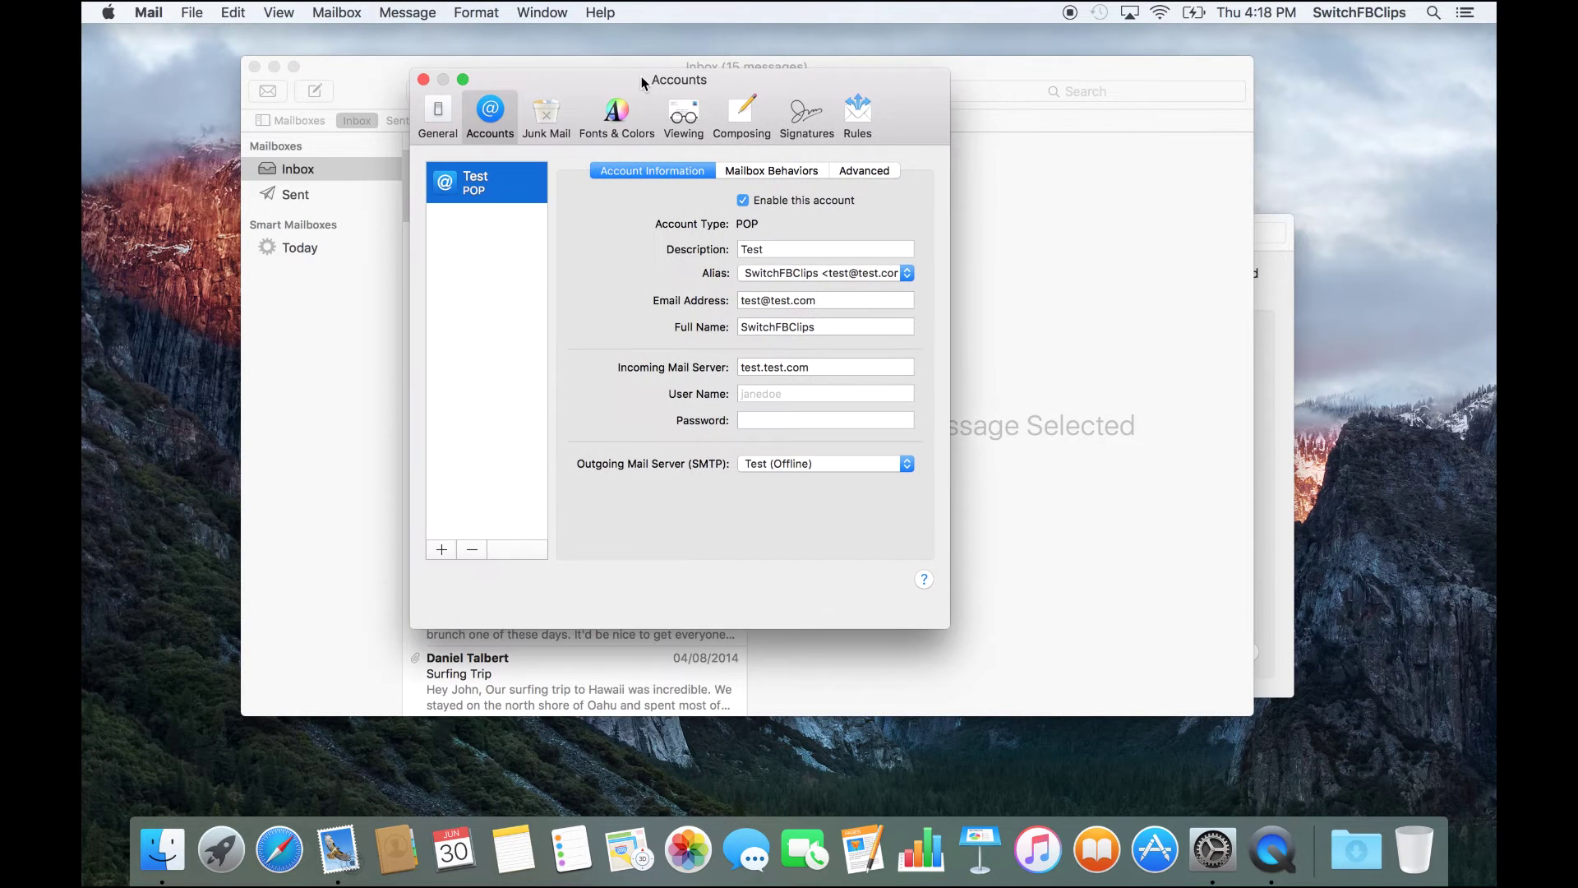
click(423, 79)
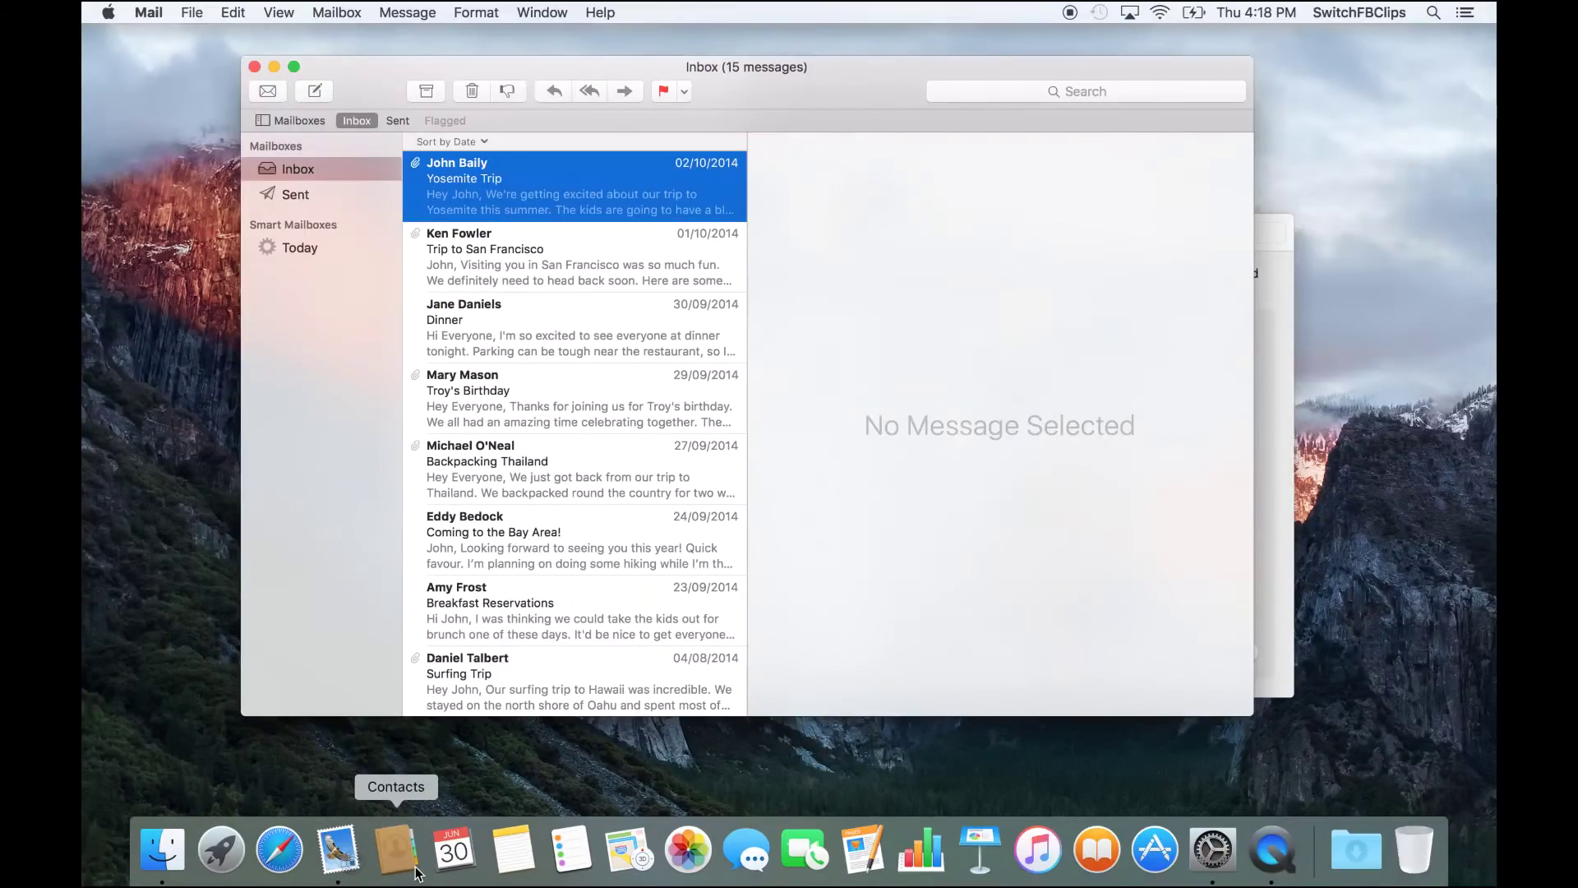
Launch Contacts and open Internet Accounts through Contacts > Accounts
click(417, 867)
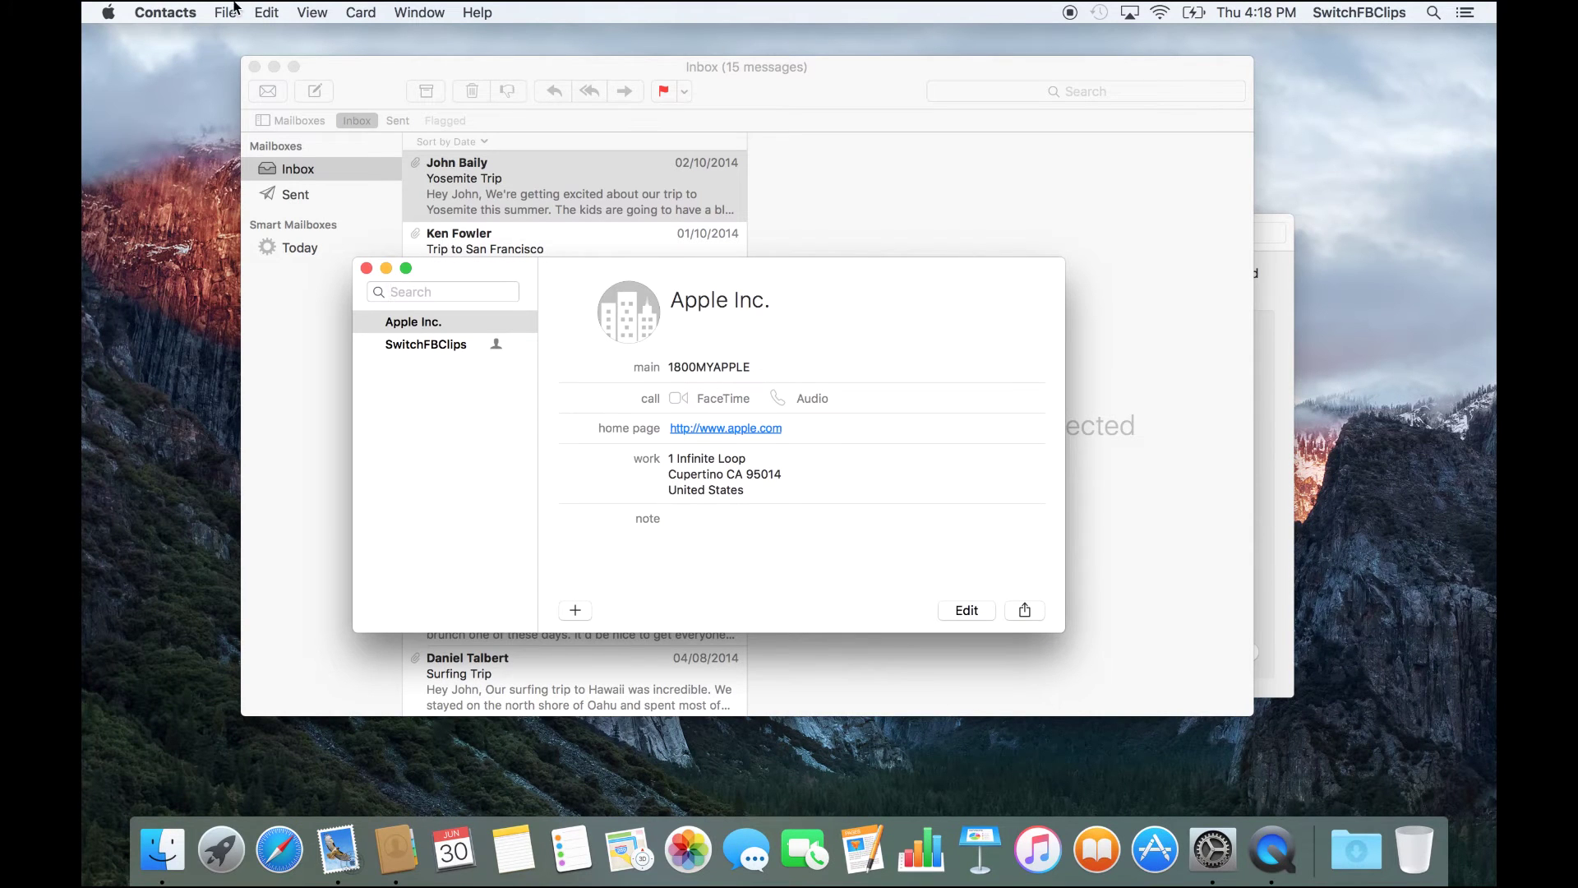
click(189, 11)
click(190, 84)
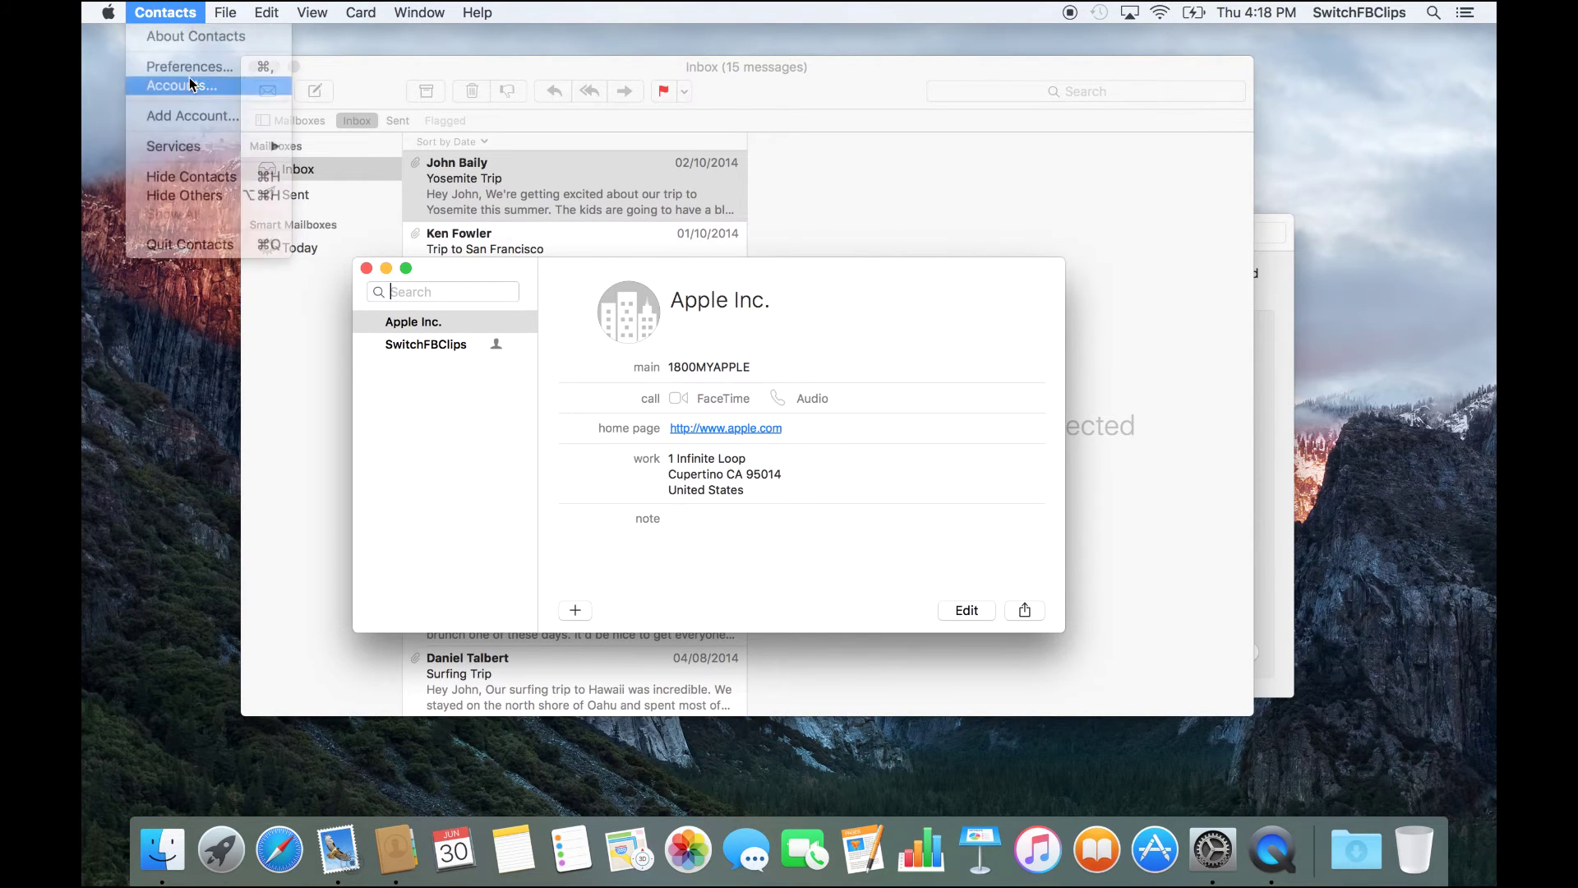
click(1019, 333)
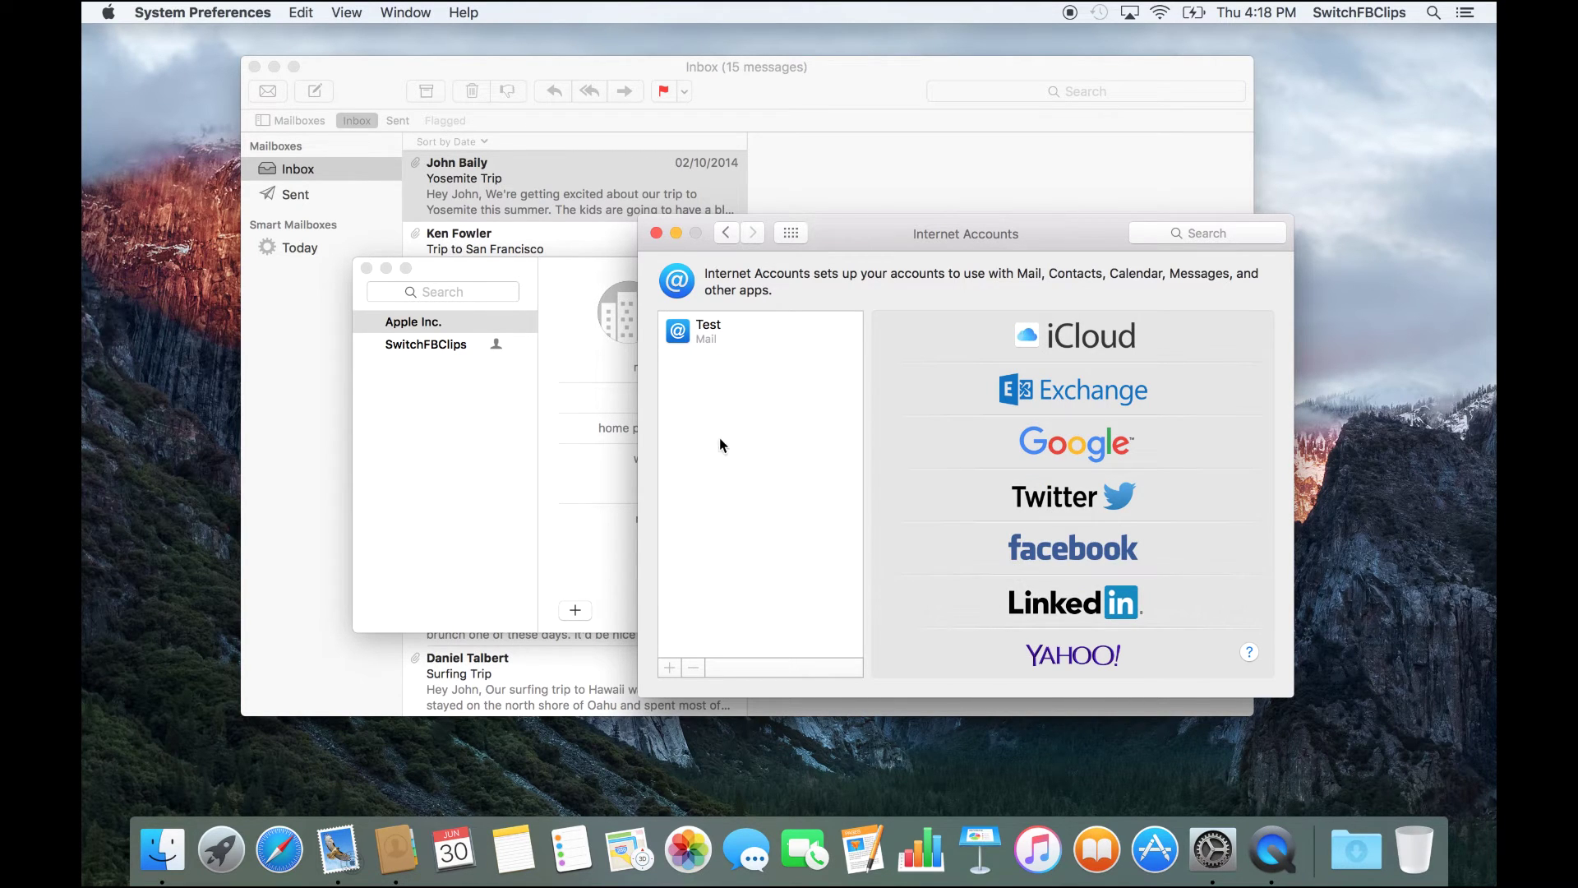
click(480, 478)
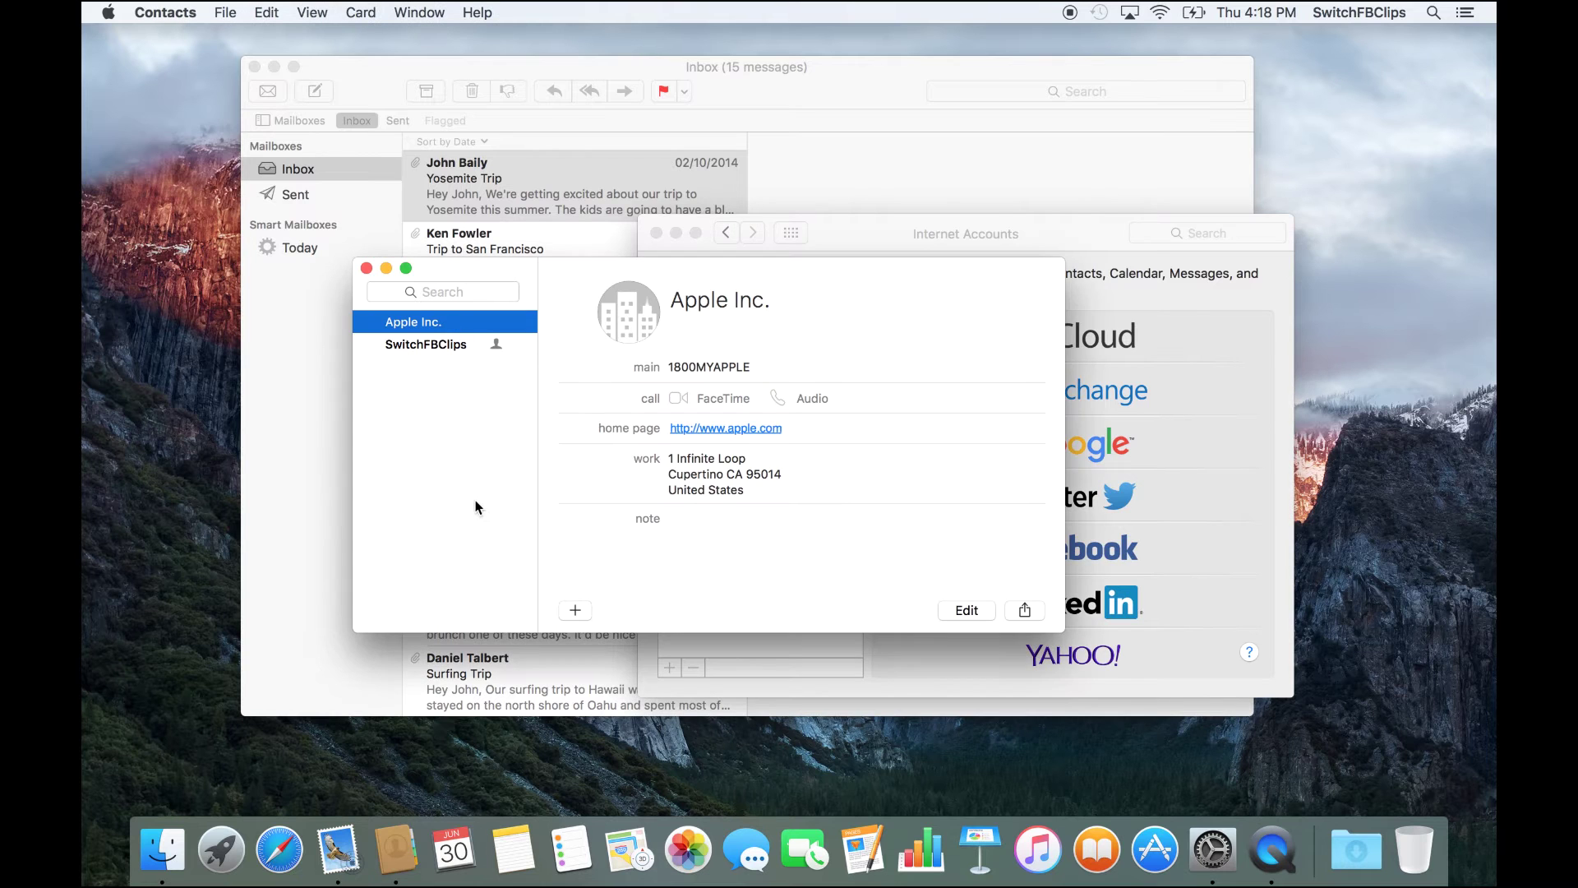
mouse_move(588, 275)
mouse_down()
mouse_move(576, 337)
mouse_move(578, 265)
mouse_up()
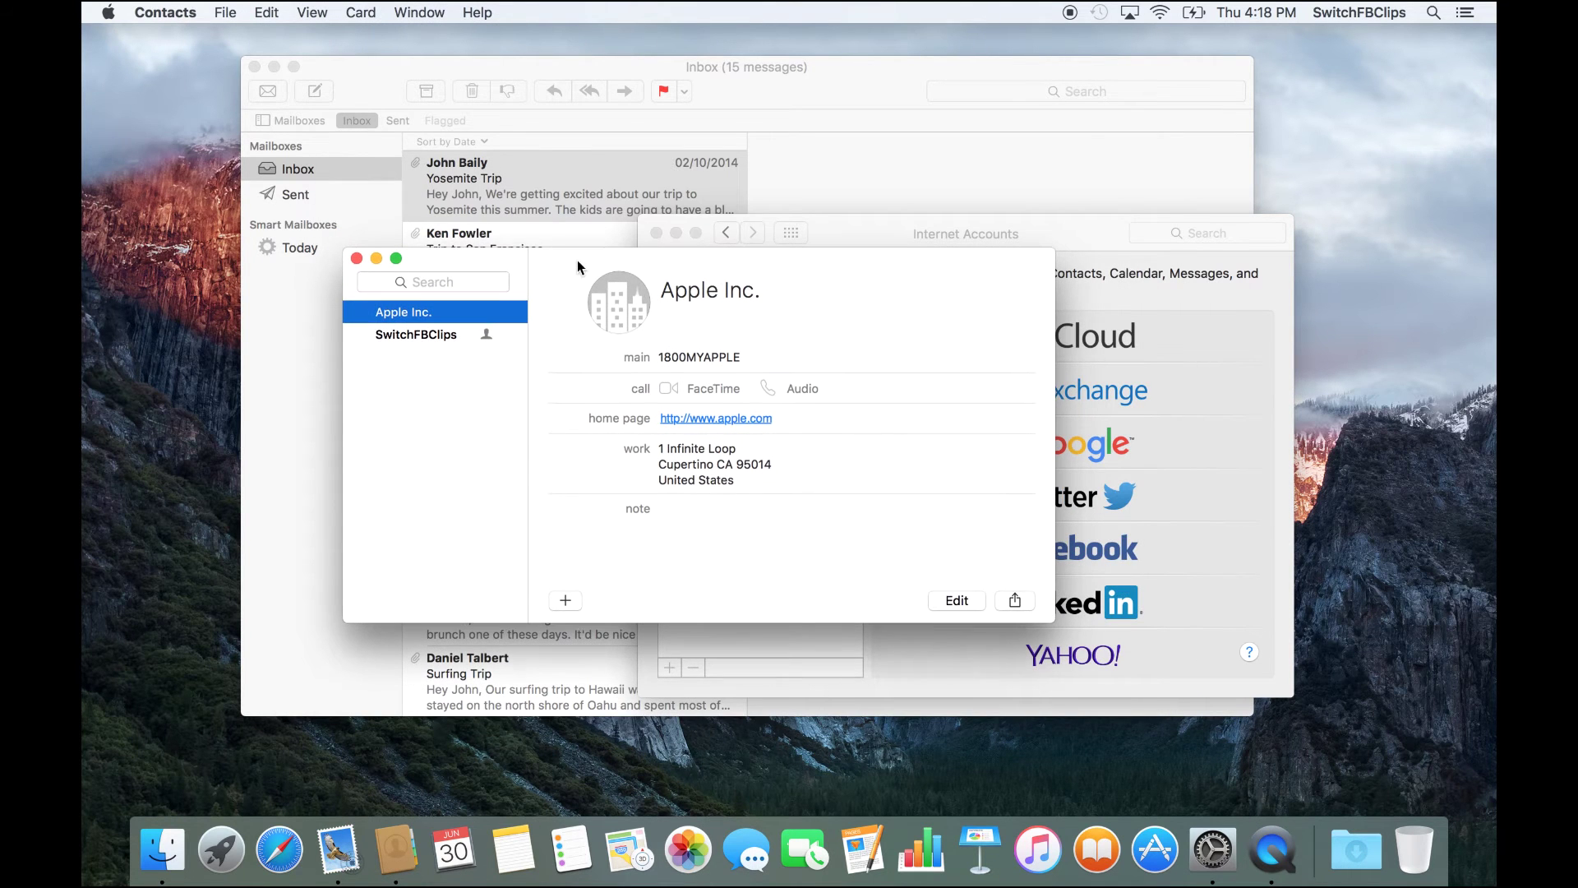
View the providers from Contacts' Accounts preferences, cancelling without adding an account
click(185, 10)
click(187, 66)
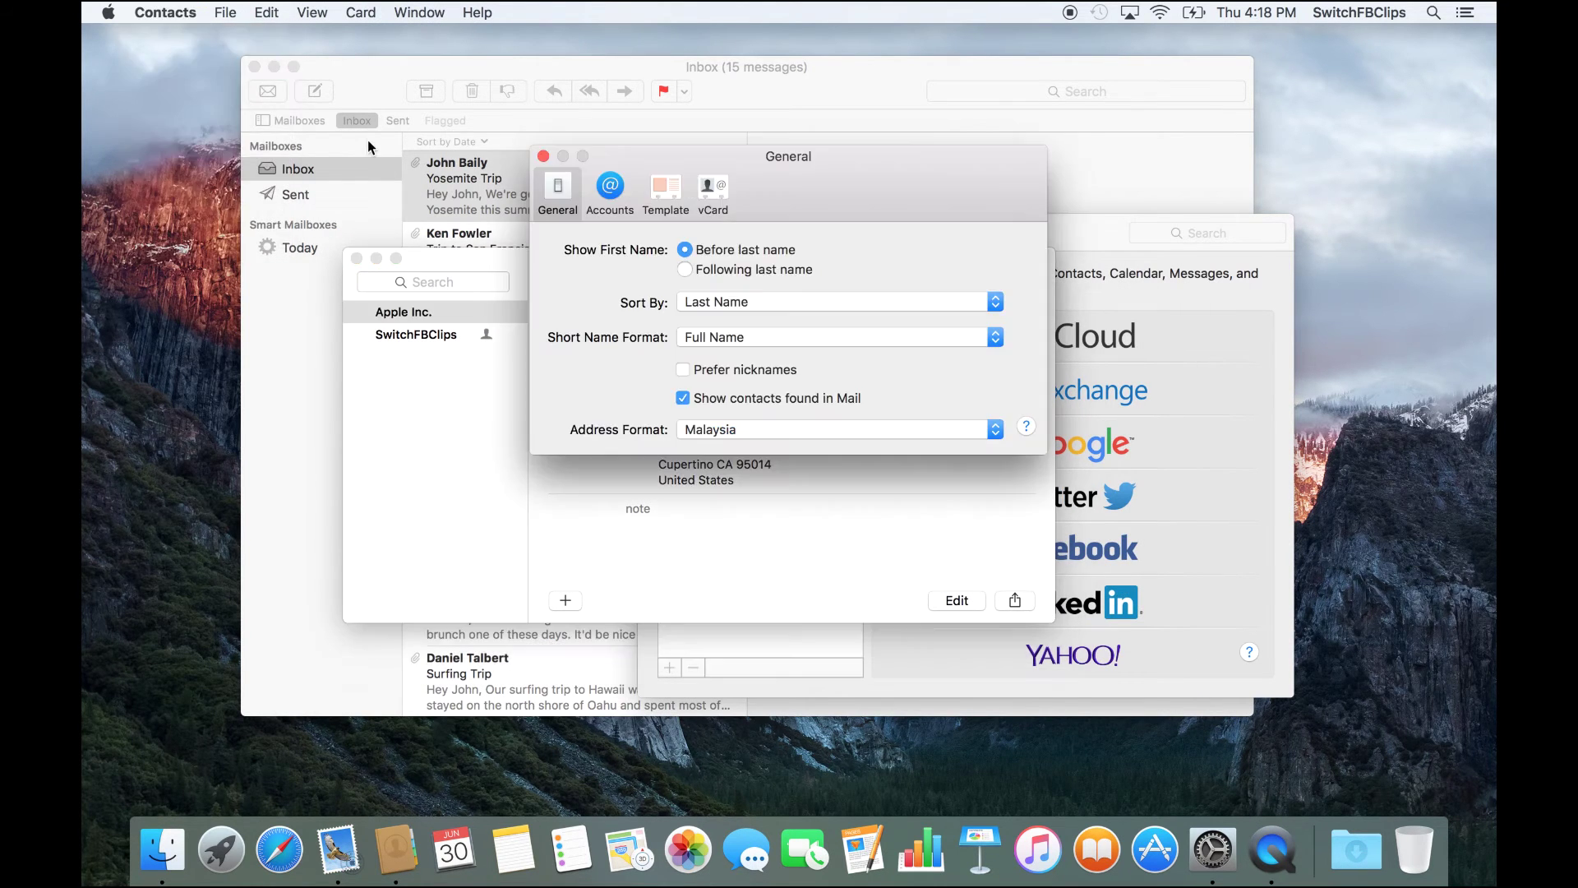
click(610, 193)
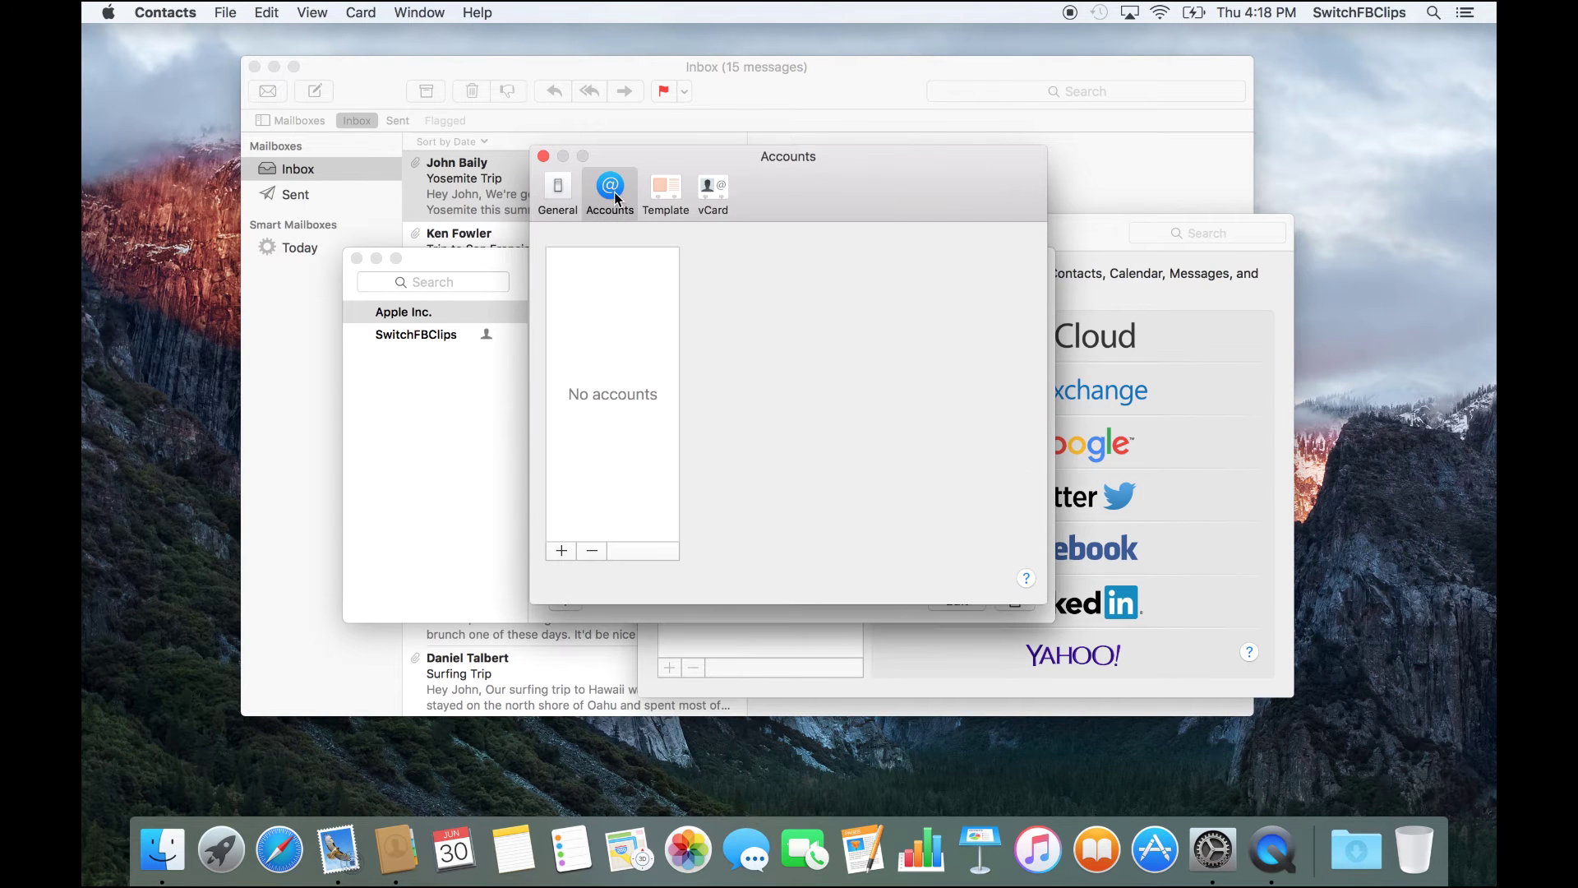
click(559, 550)
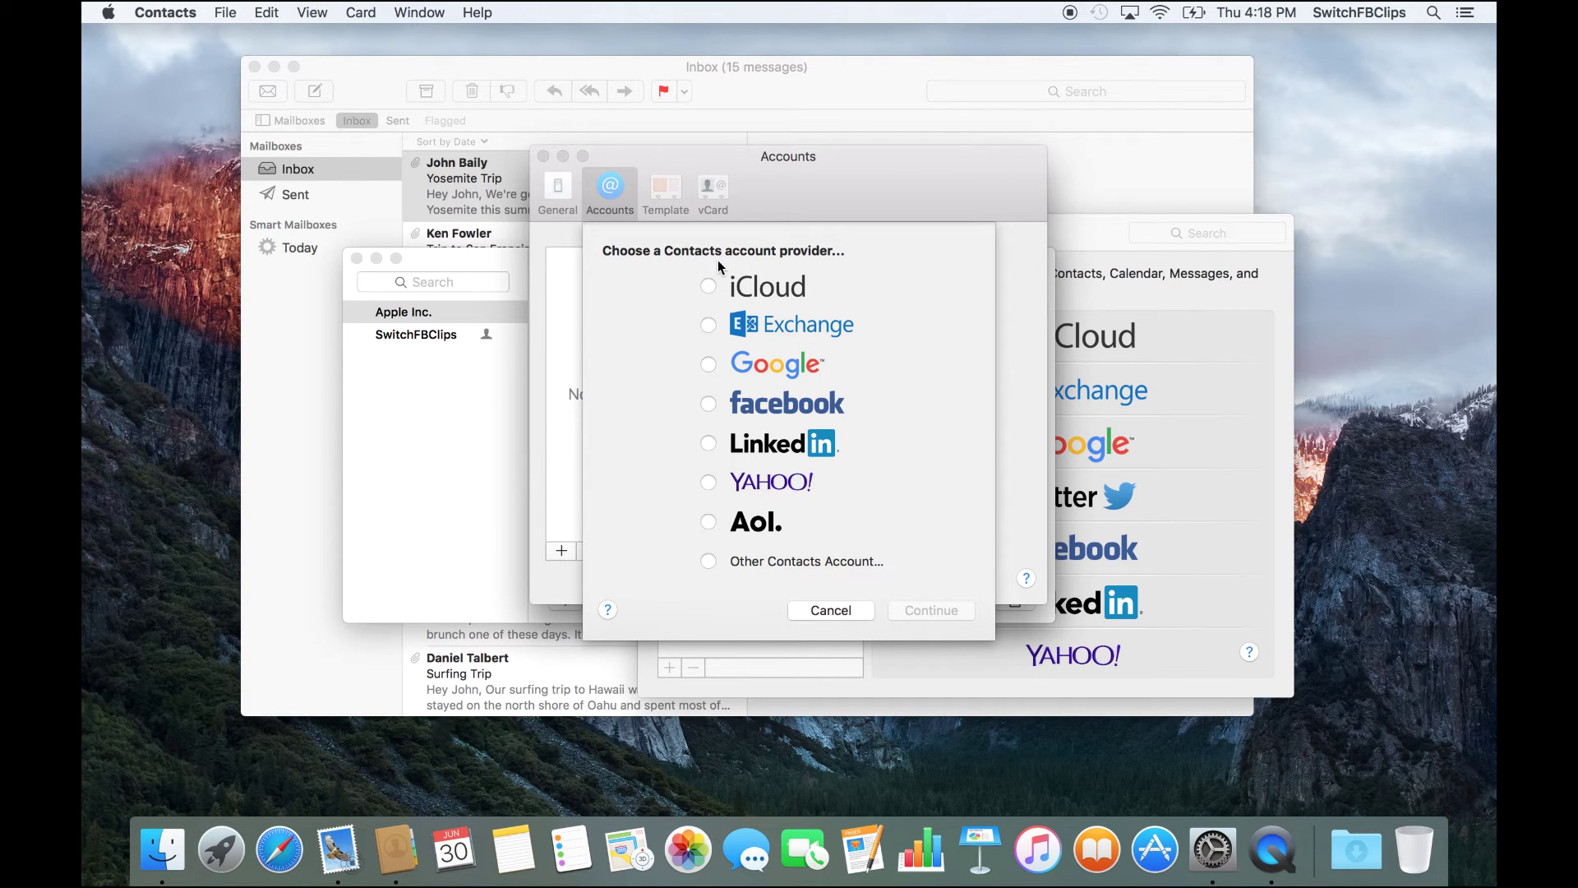
click(830, 610)
click(472, 447)
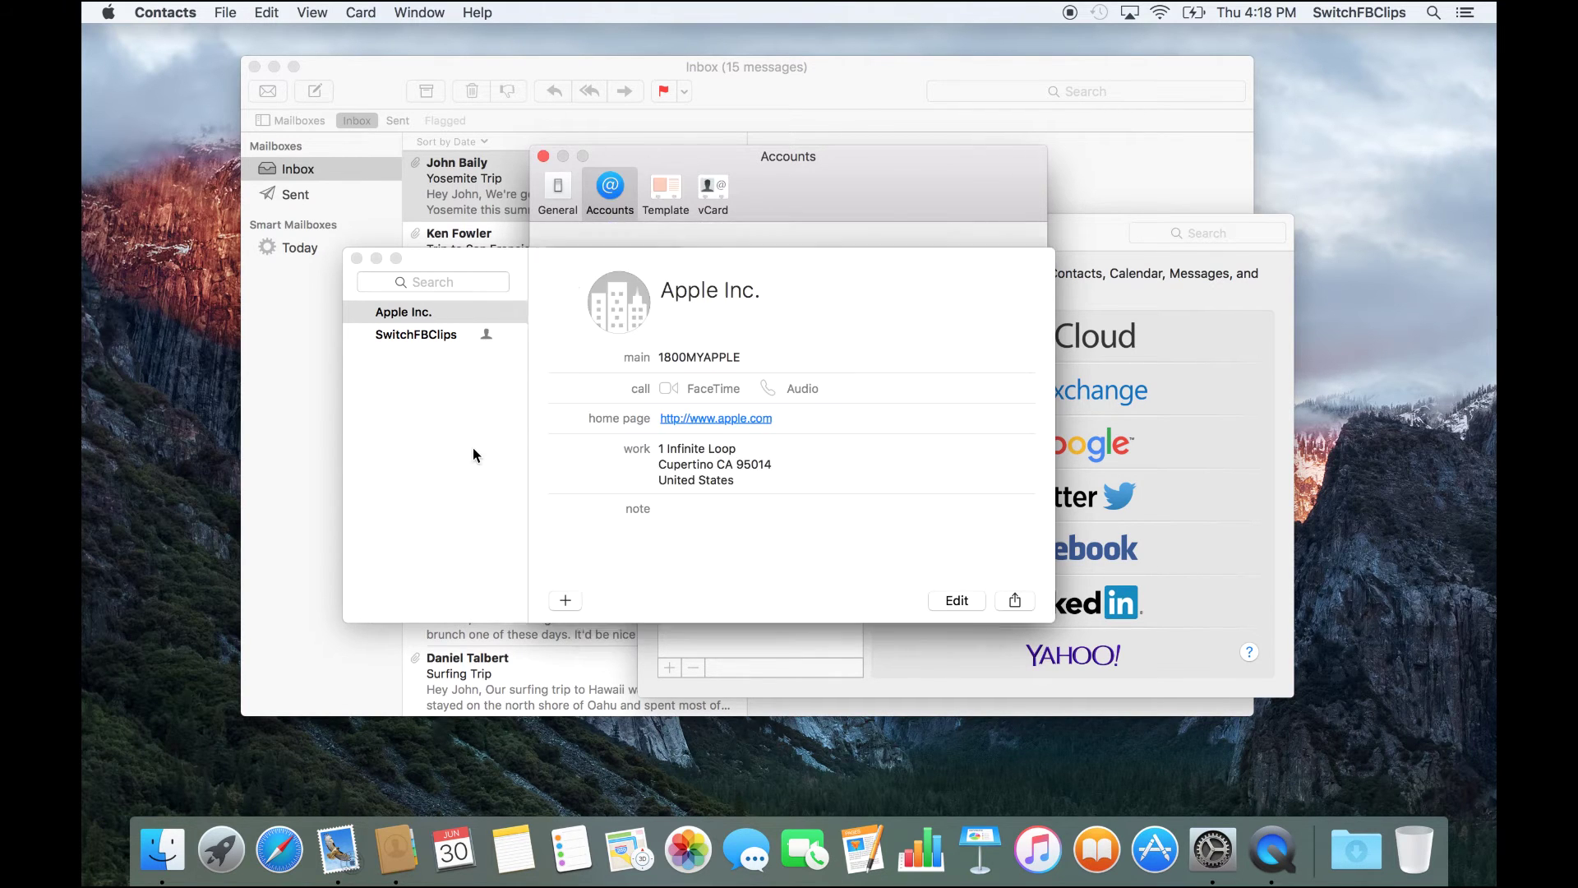
drag(578, 261, 551, 284)
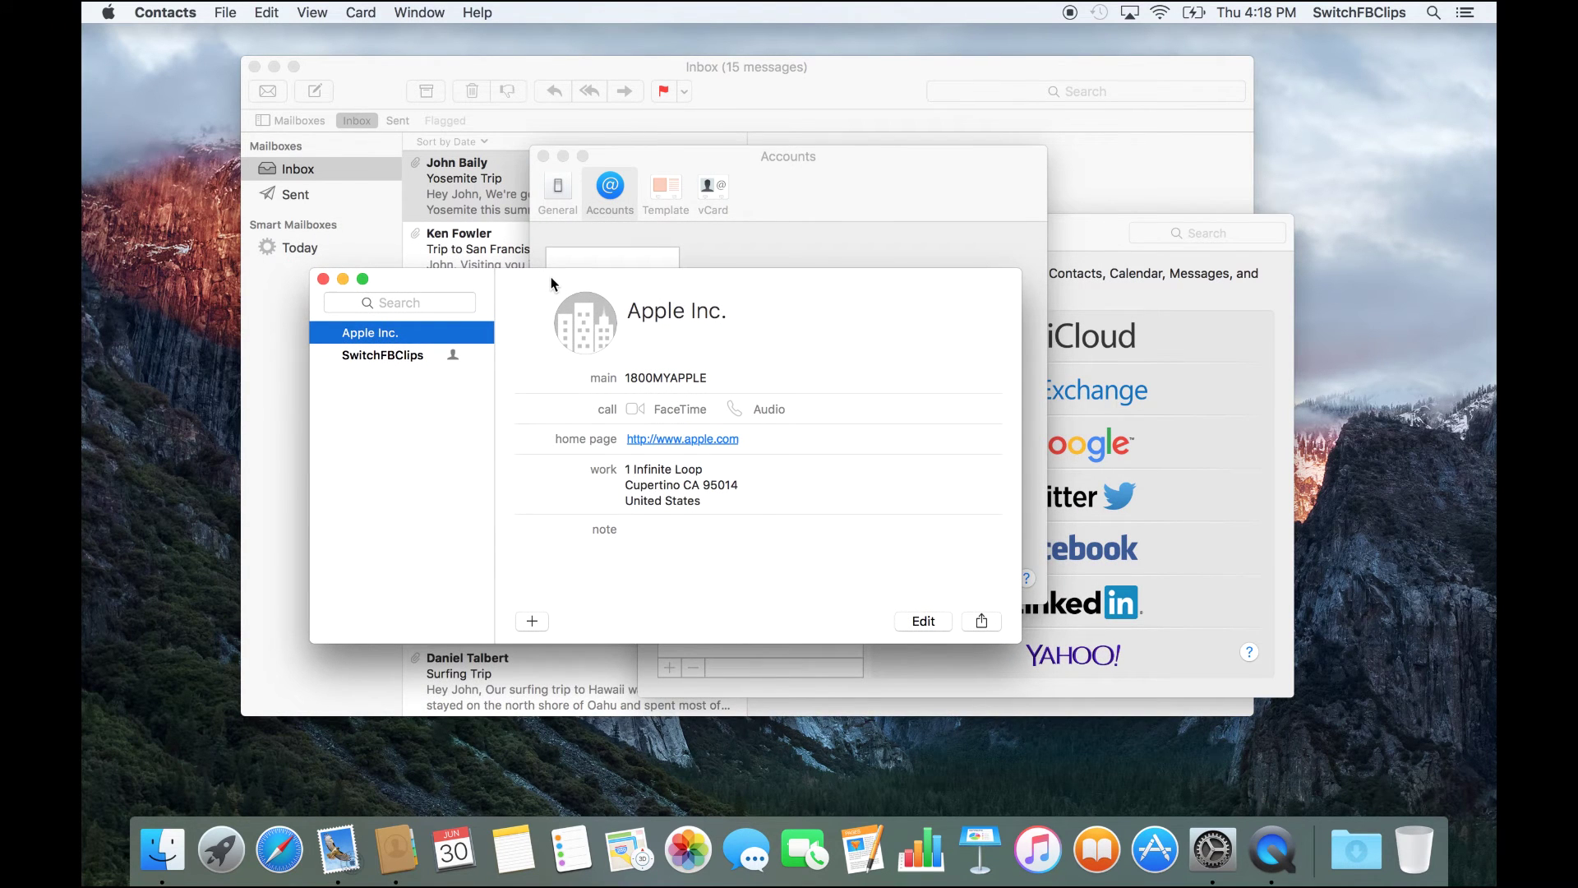
Launch Calendar and dismiss the What's New introduction to reach the June 2016 month
click(453, 848)
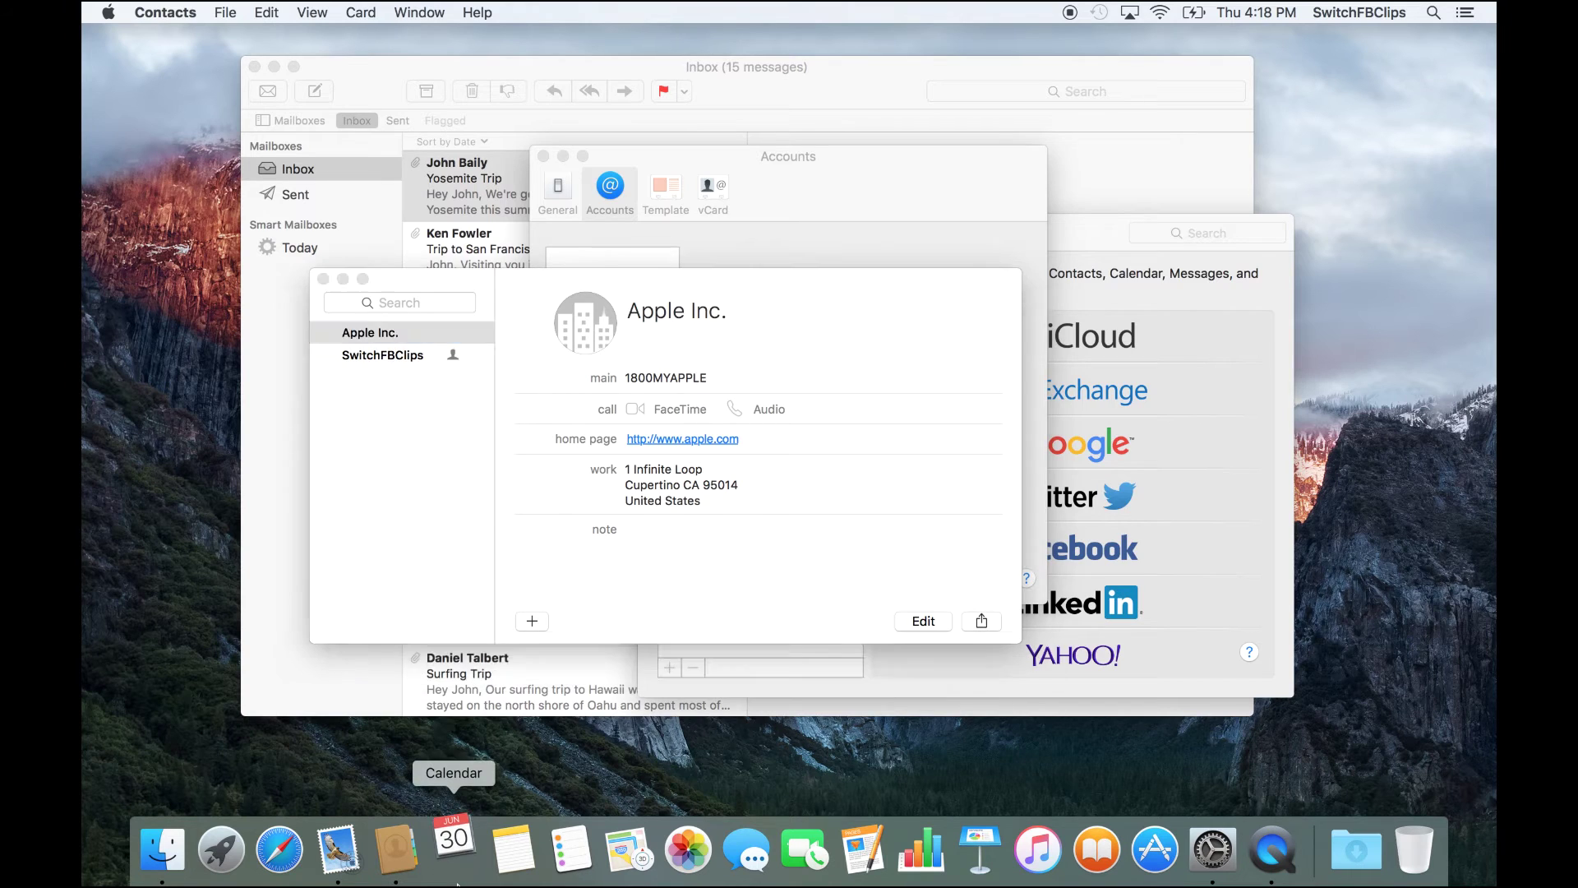
click(812, 536)
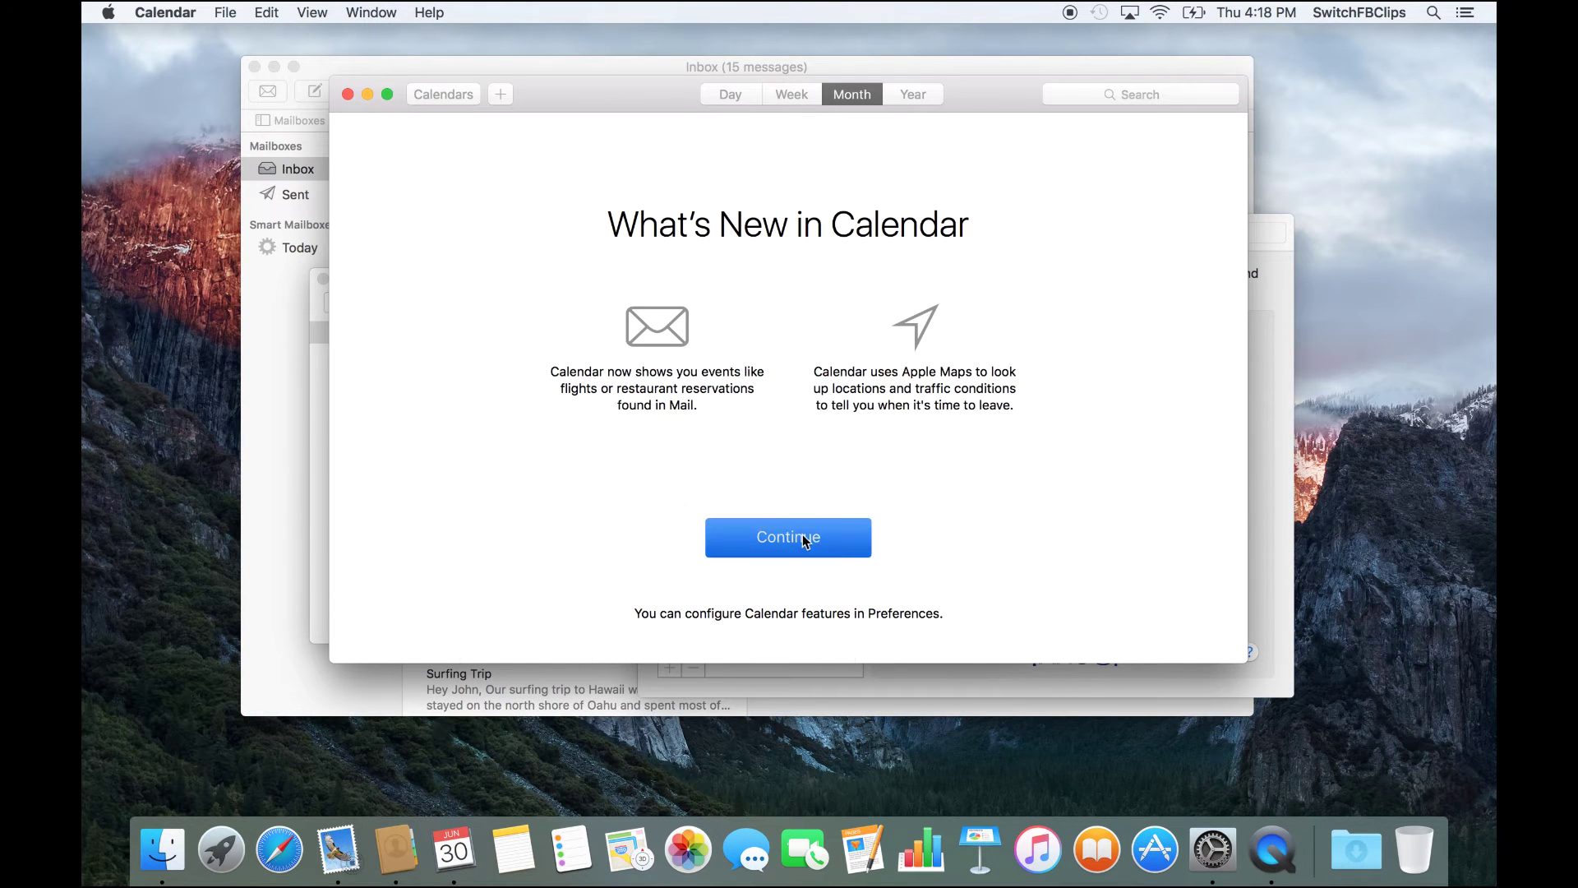
drag(968, 98, 915, 94)
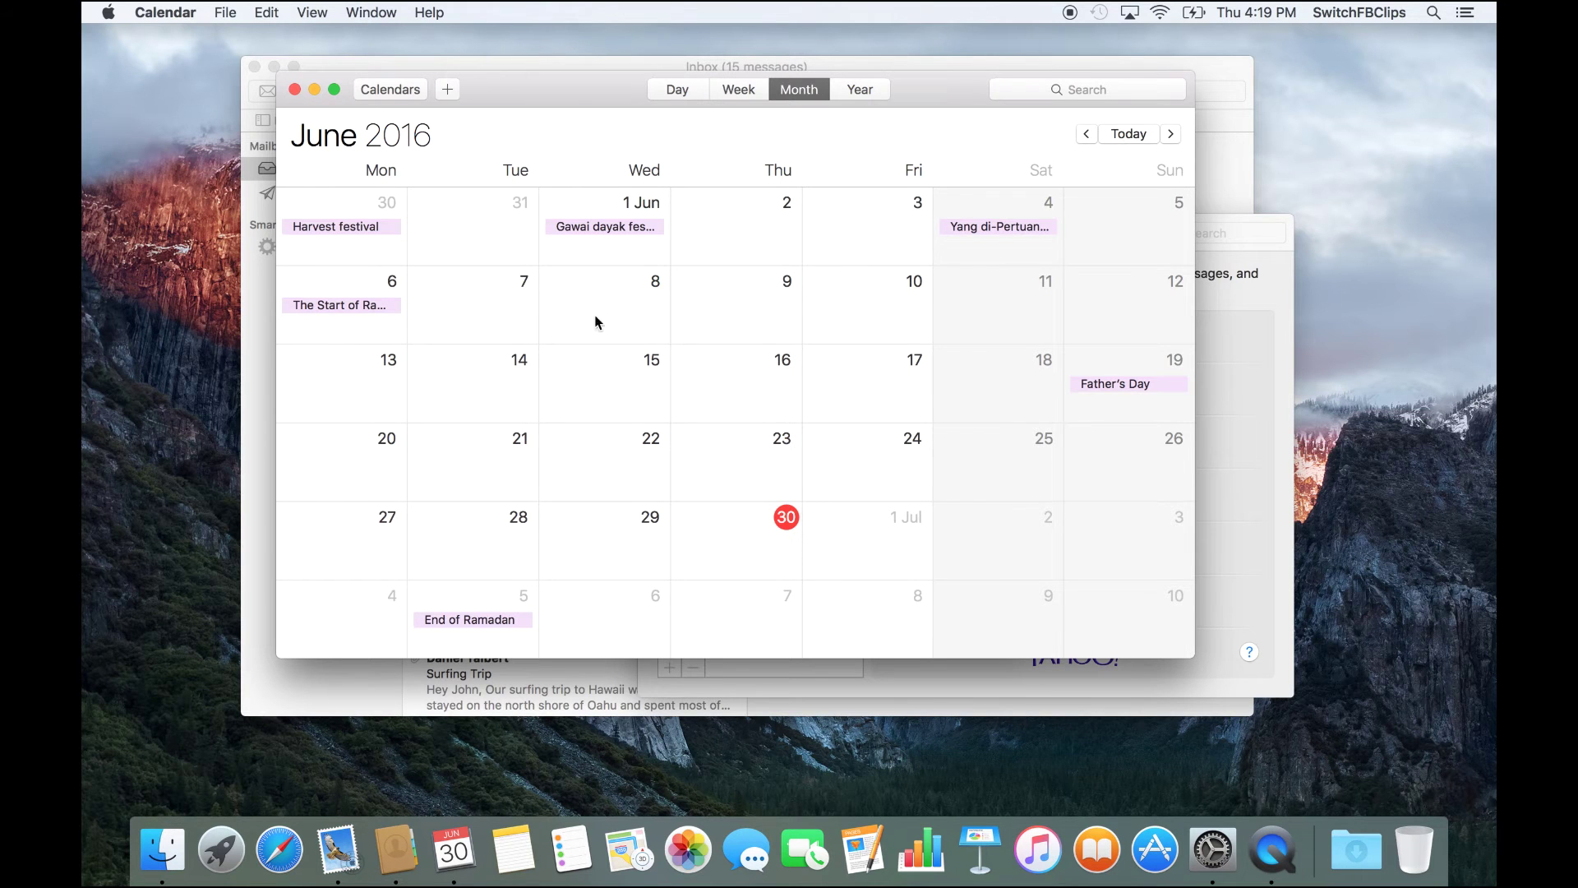
drag(560, 90, 596, 154)
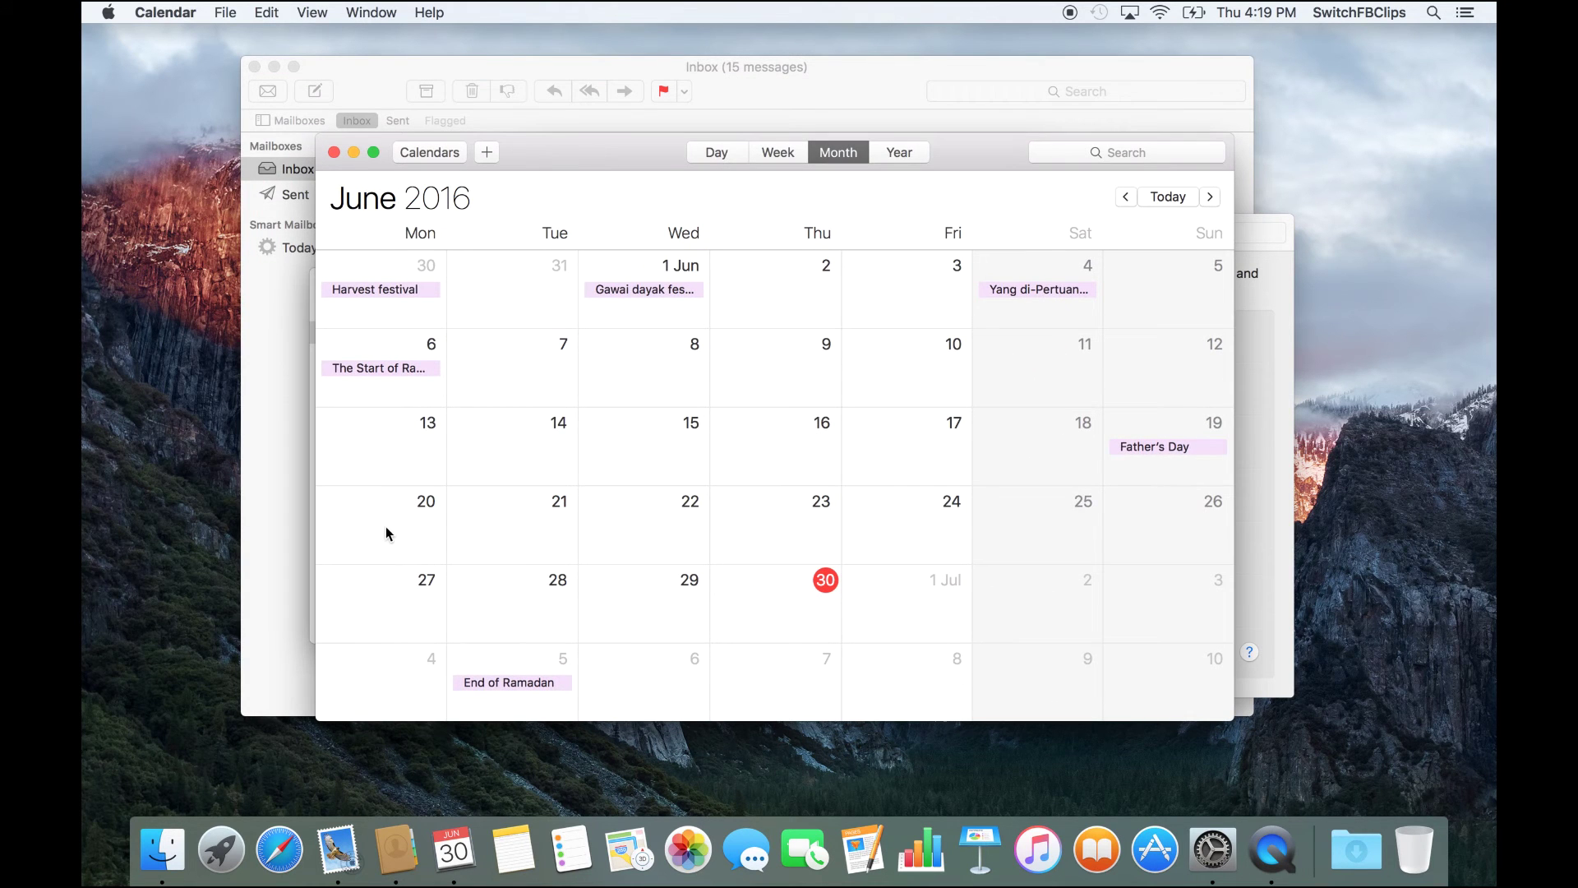
Open Calendar's Accounts preferences and view the providers, cancelling without adding any
click(165, 11)
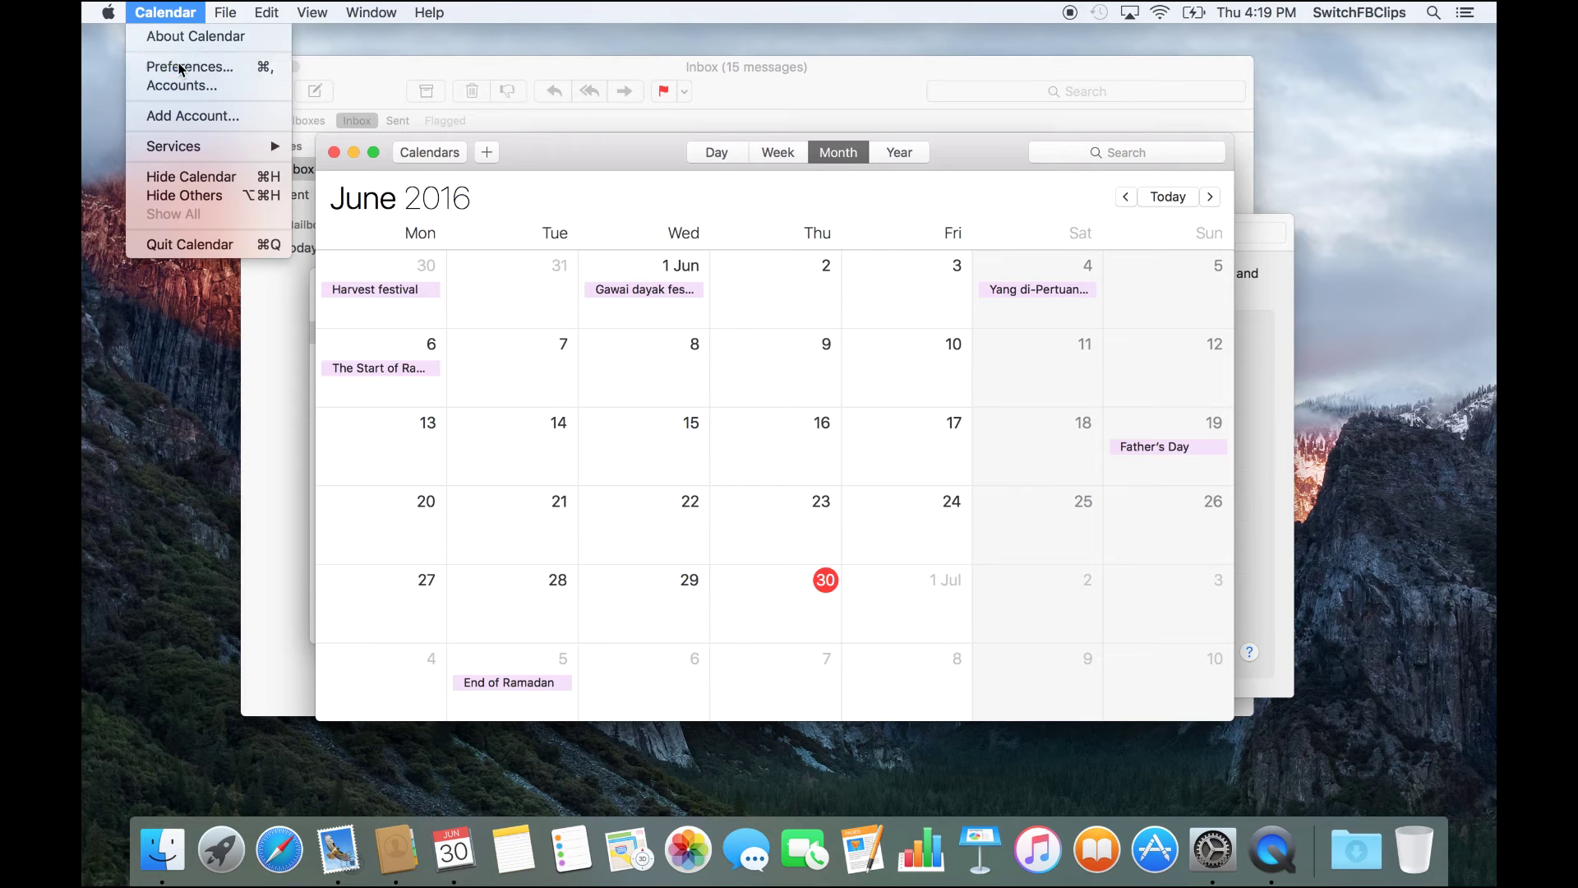
click(173, 64)
click(605, 130)
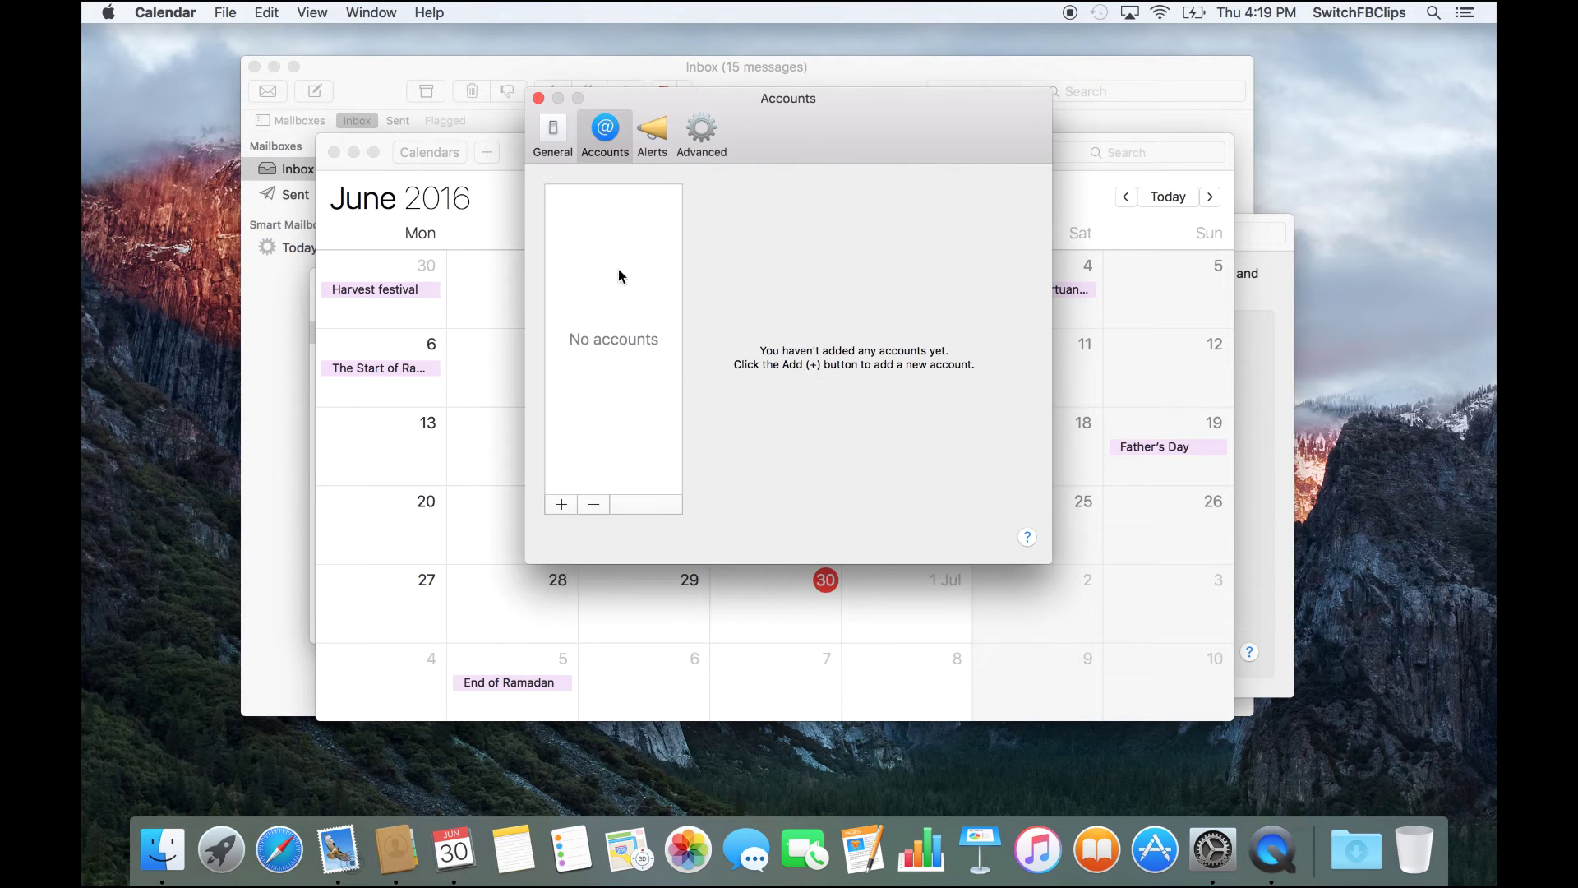
click(562, 504)
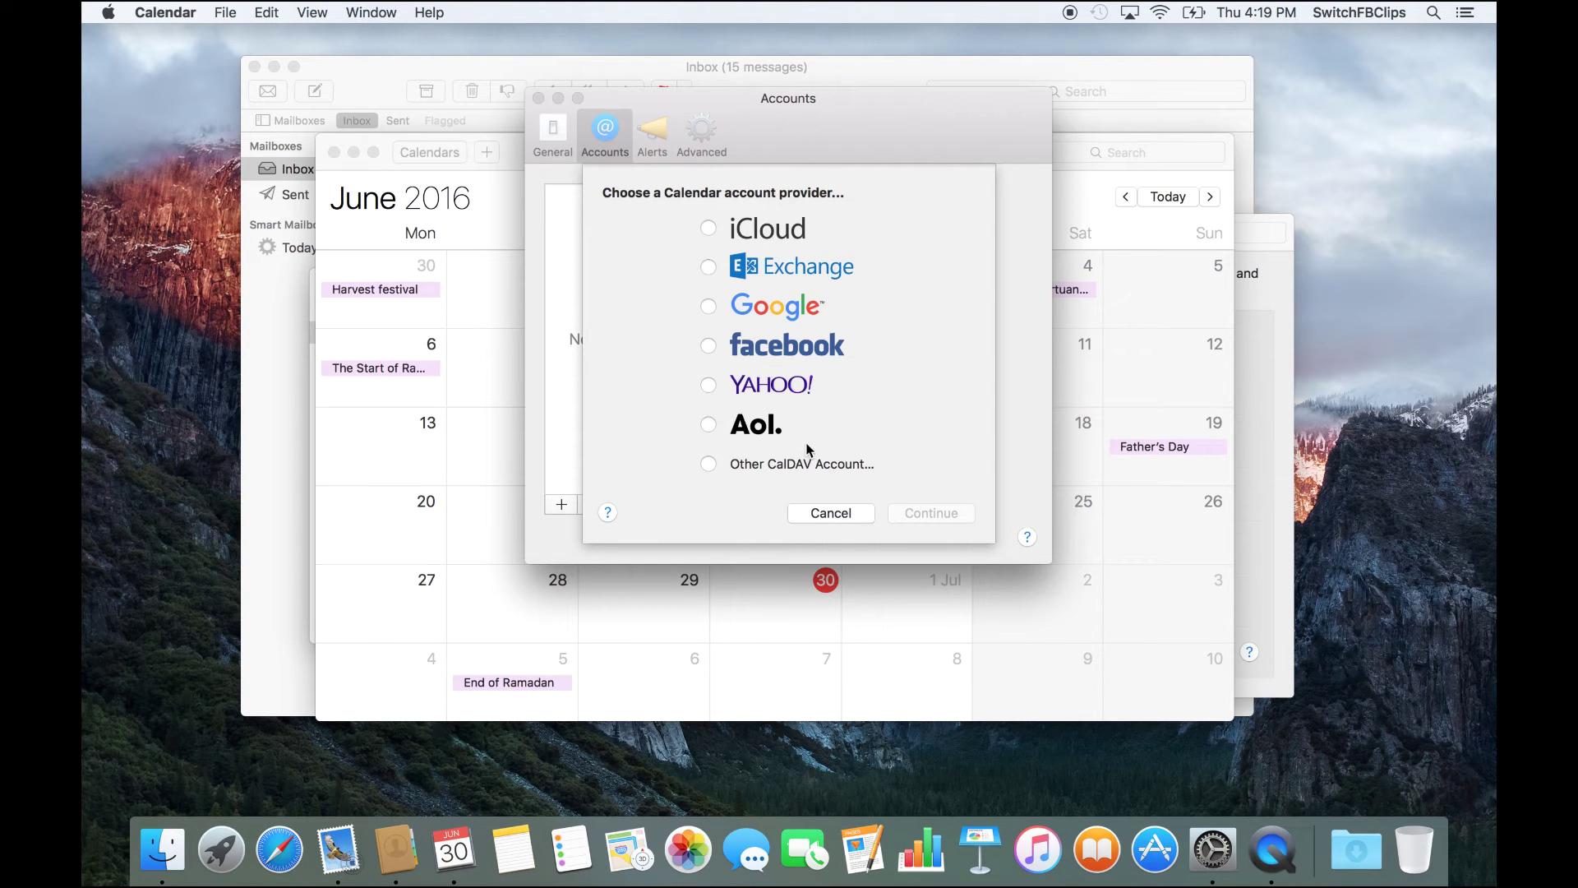
click(828, 513)
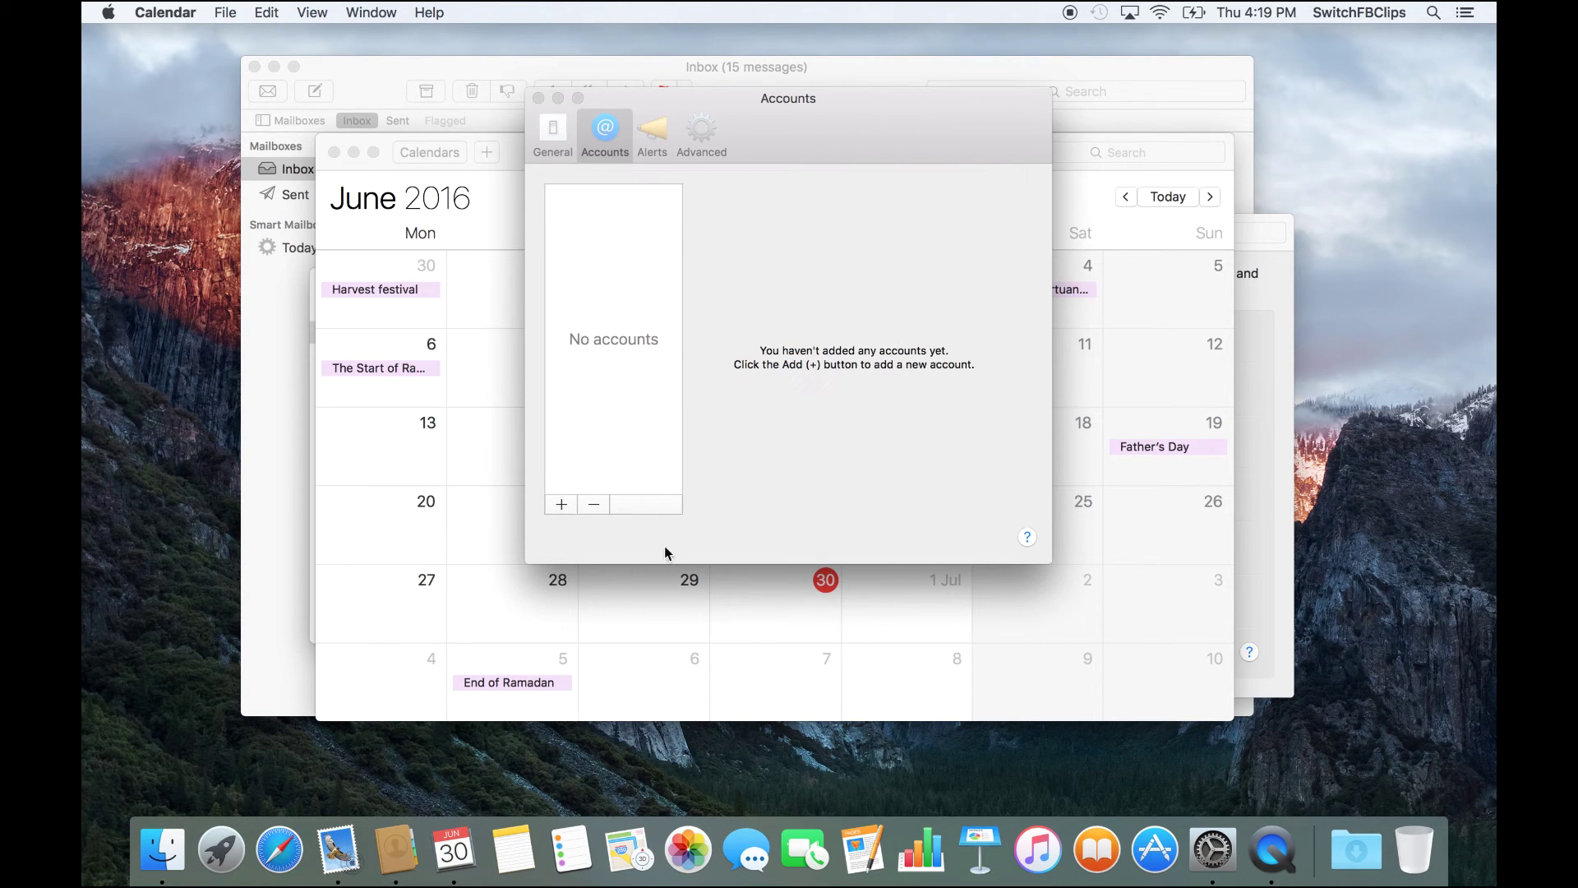
Launch Messages, skip iMessage sign-in, and cancel the Other Messages Account provider chooser
click(763, 879)
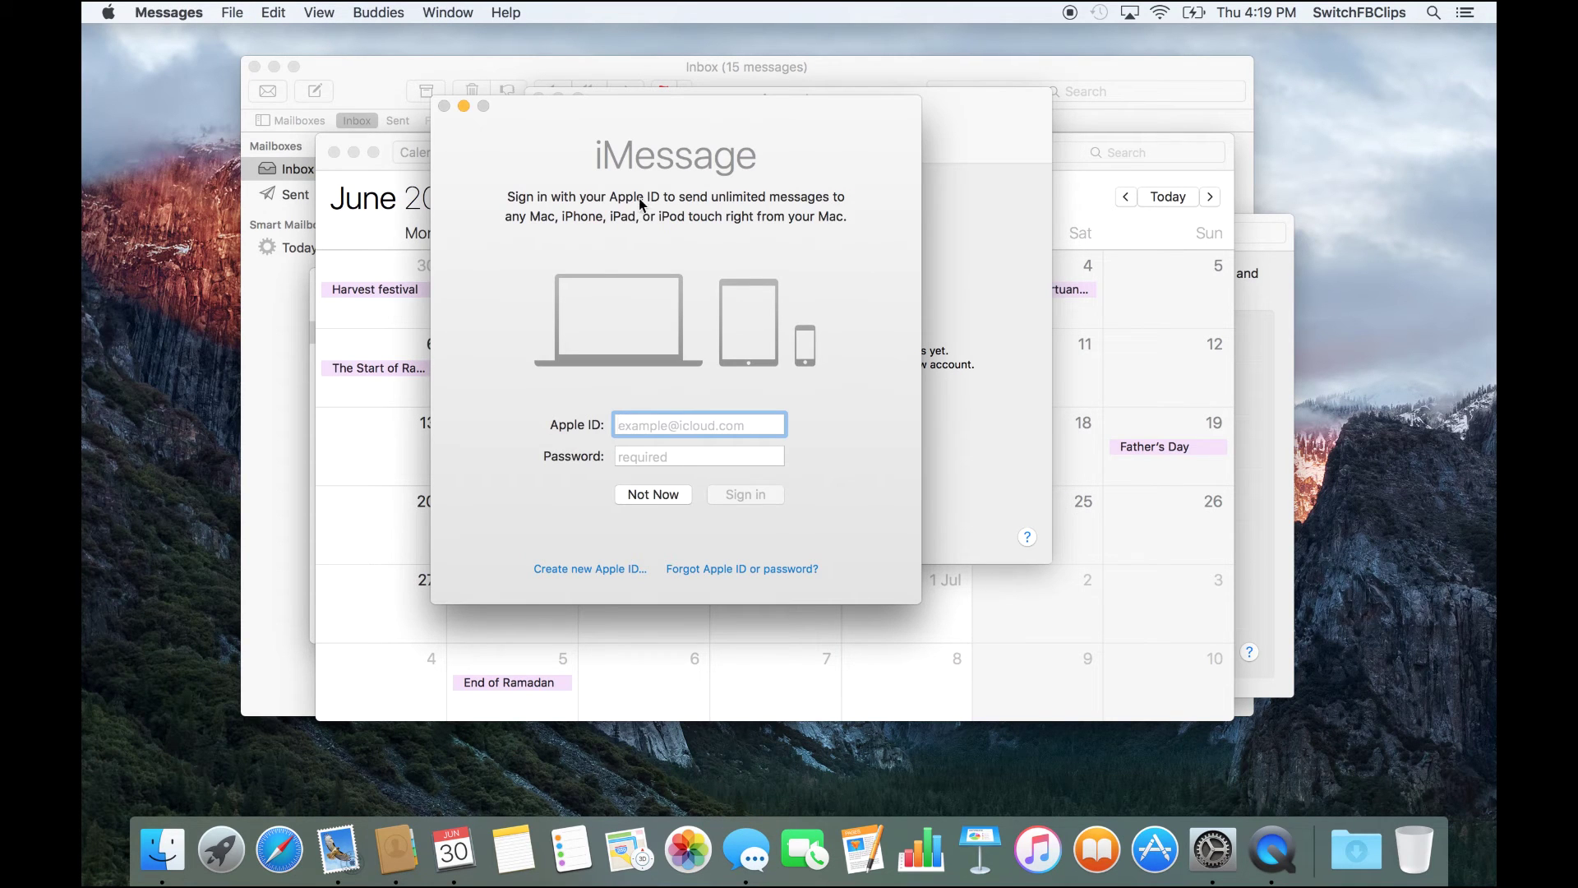
click(654, 495)
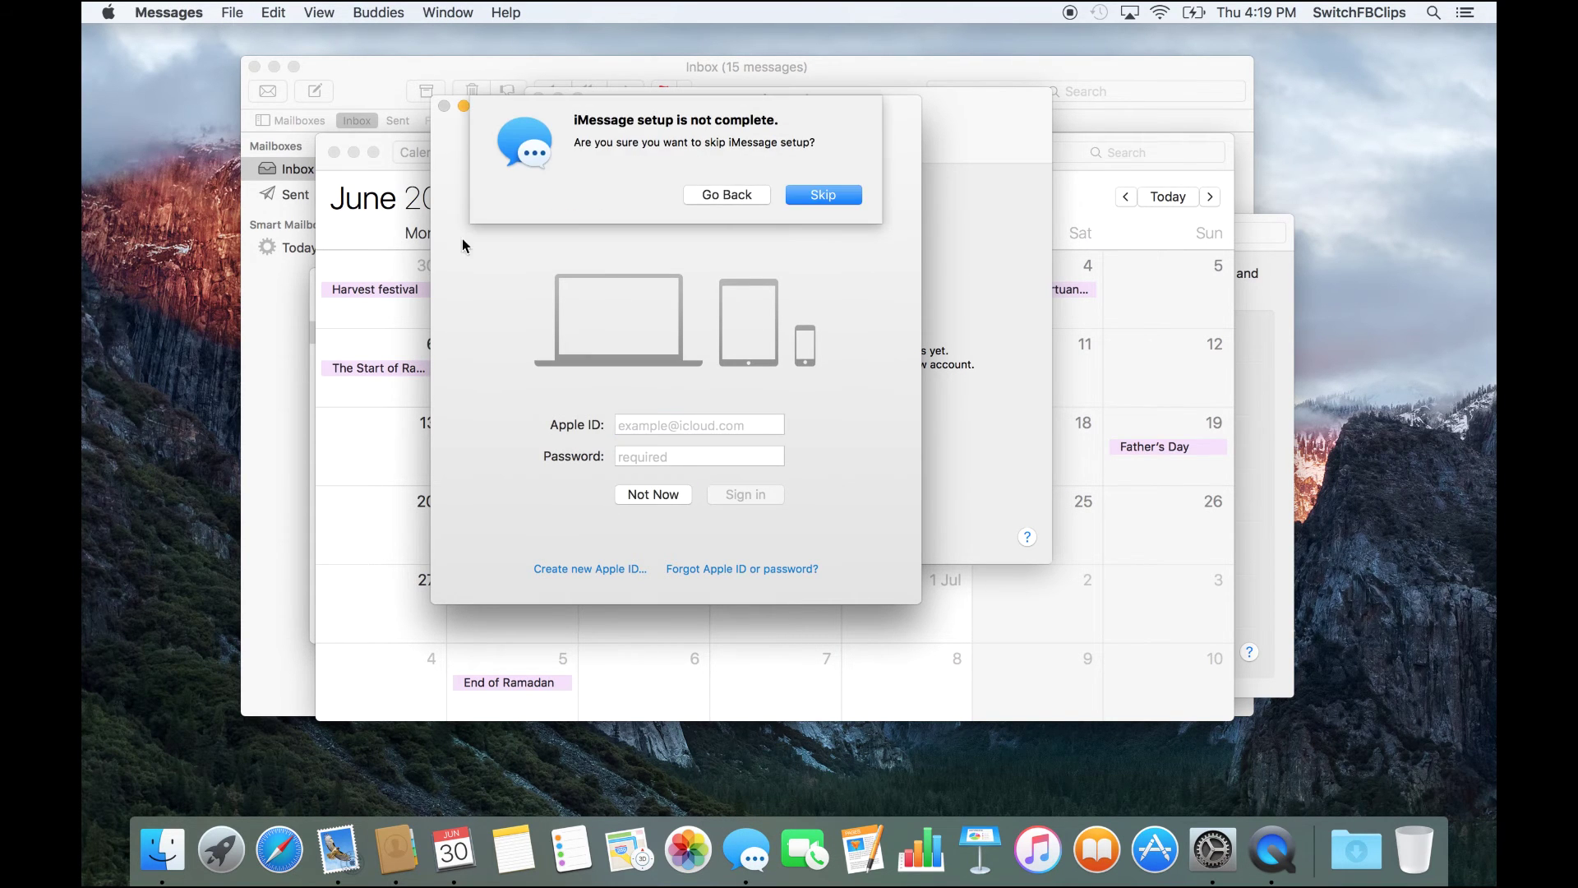
click(799, 200)
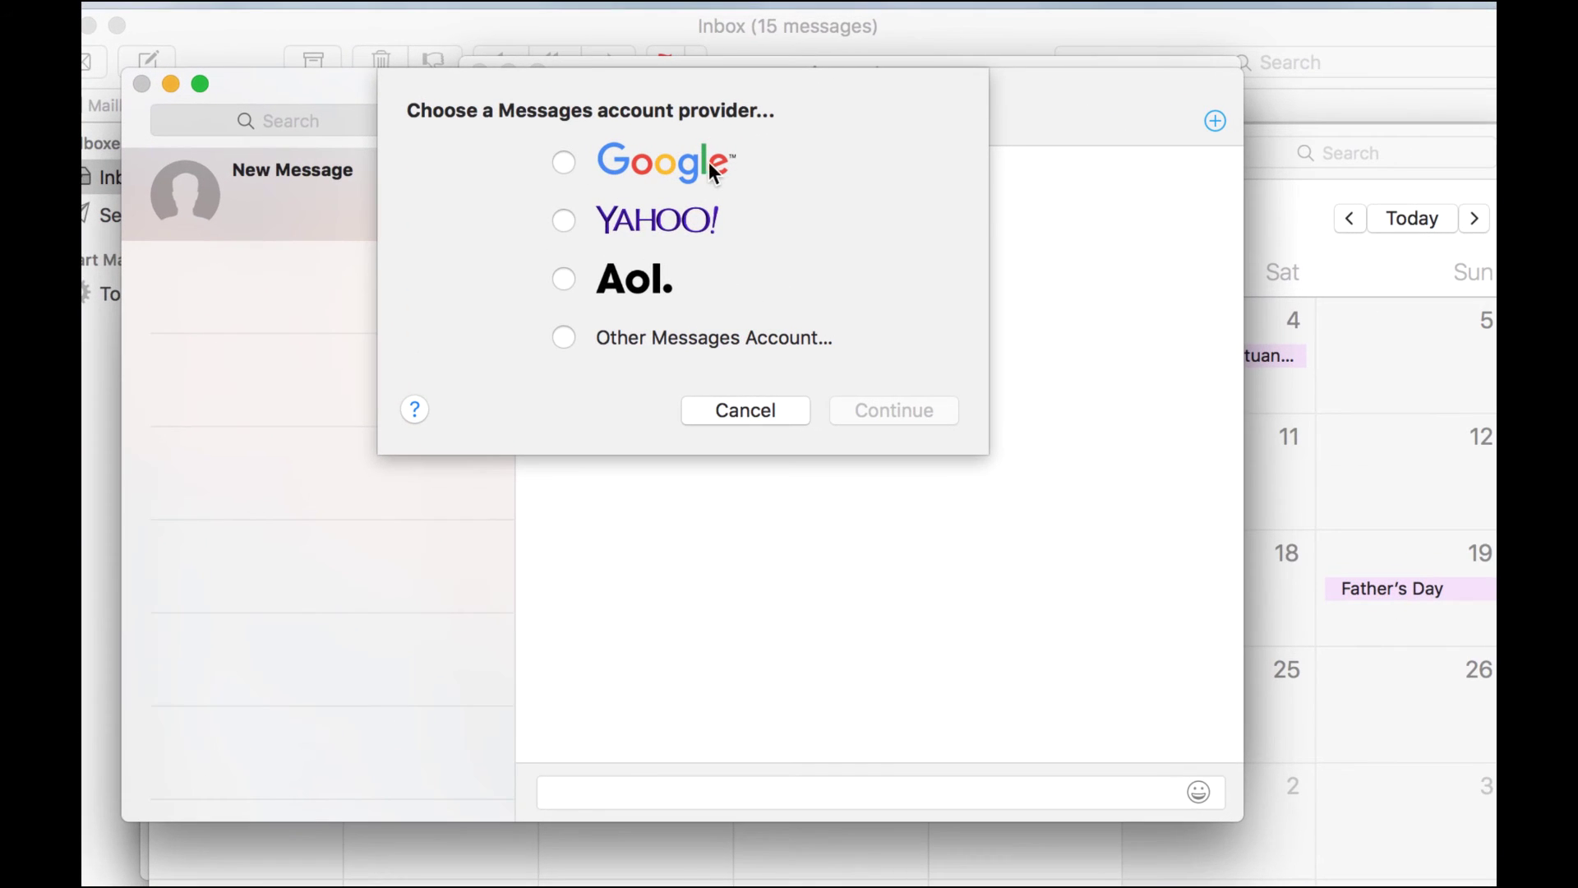
click(647, 333)
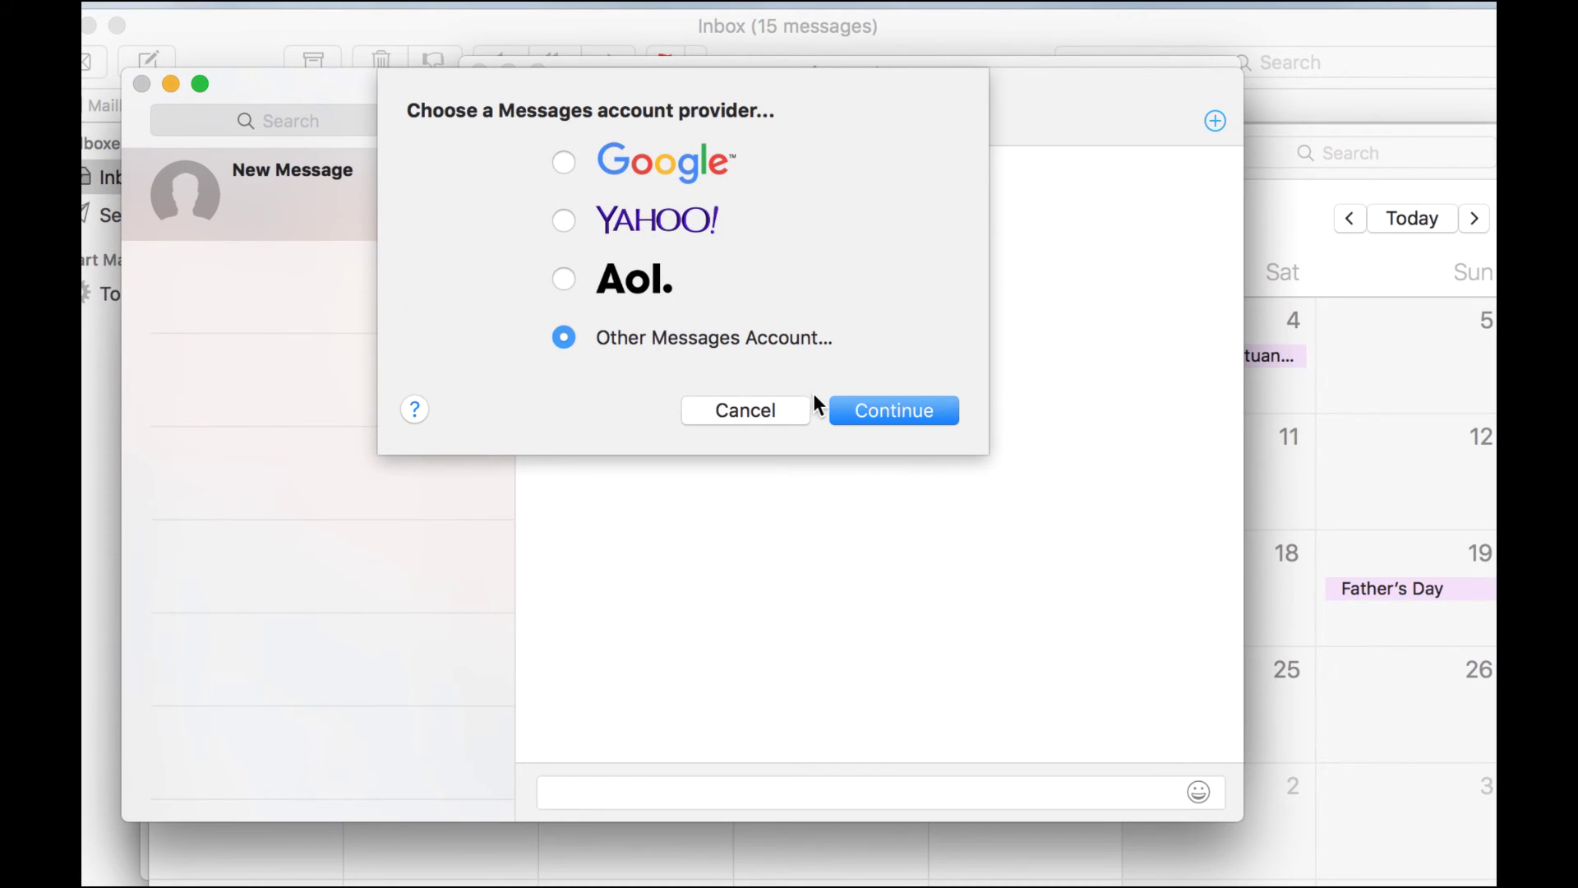
click(776, 410)
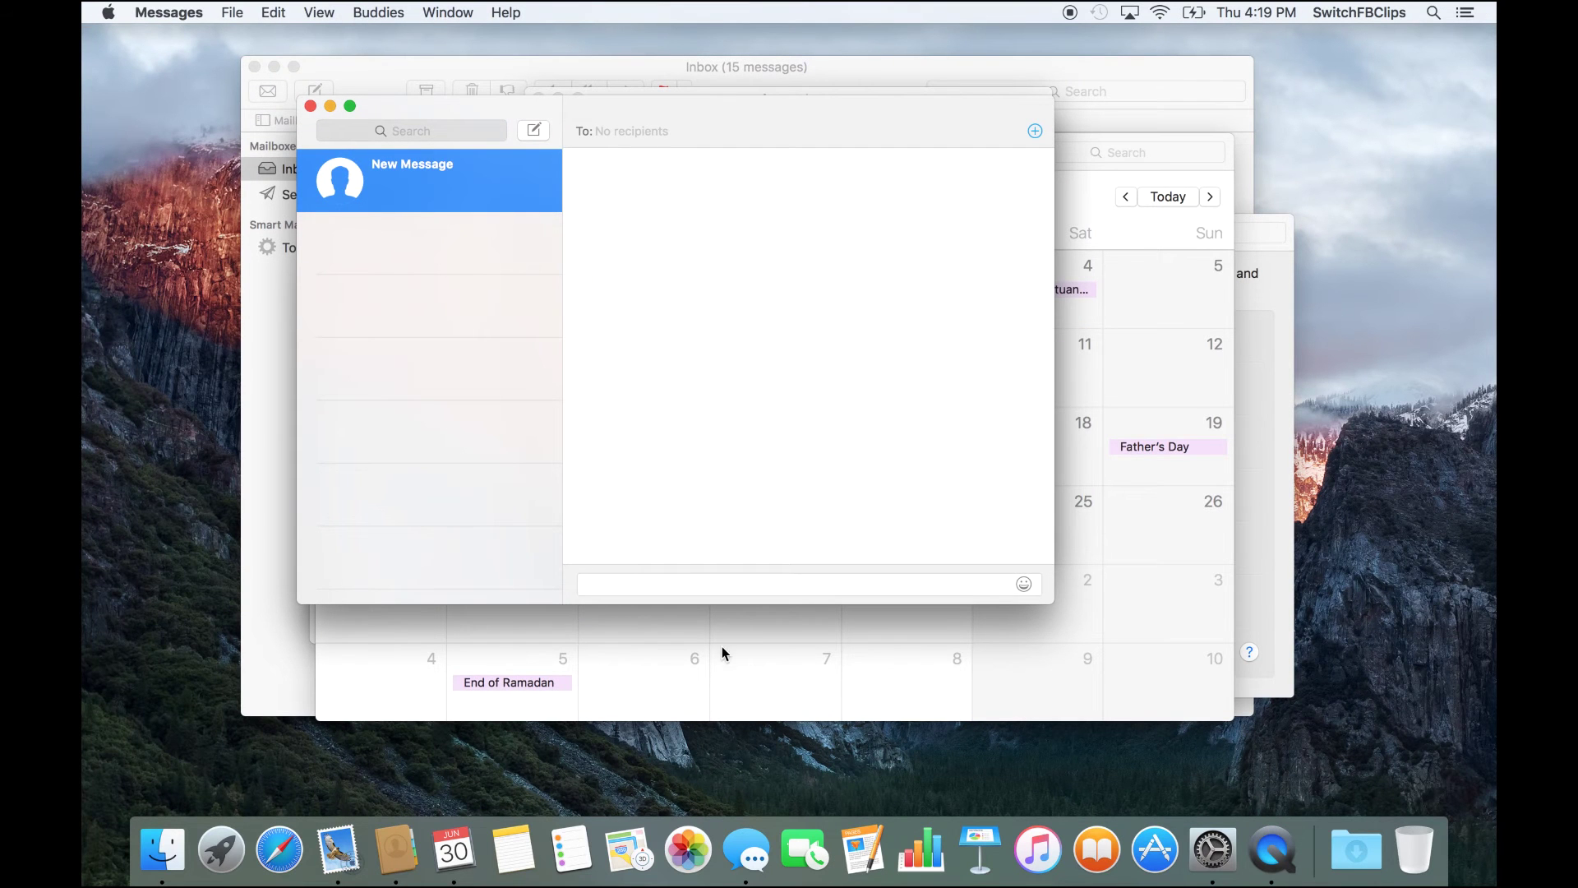
Bring Internet Accounts forward, scroll its providers, and return to it from Show All
click(1212, 850)
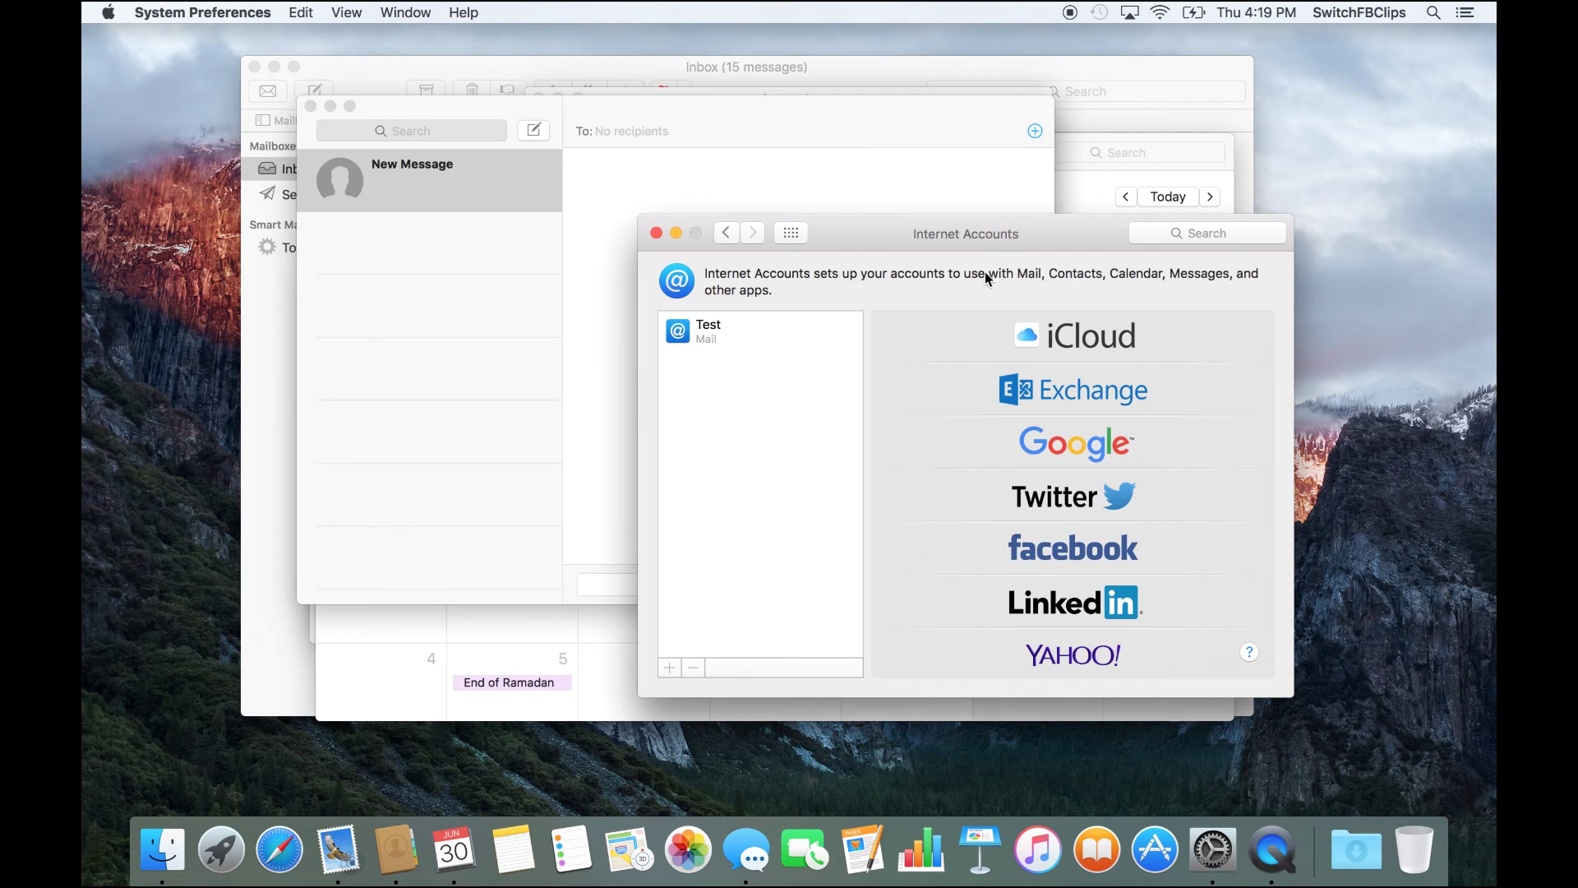
click(997, 237)
drag(997, 236, 799, 140)
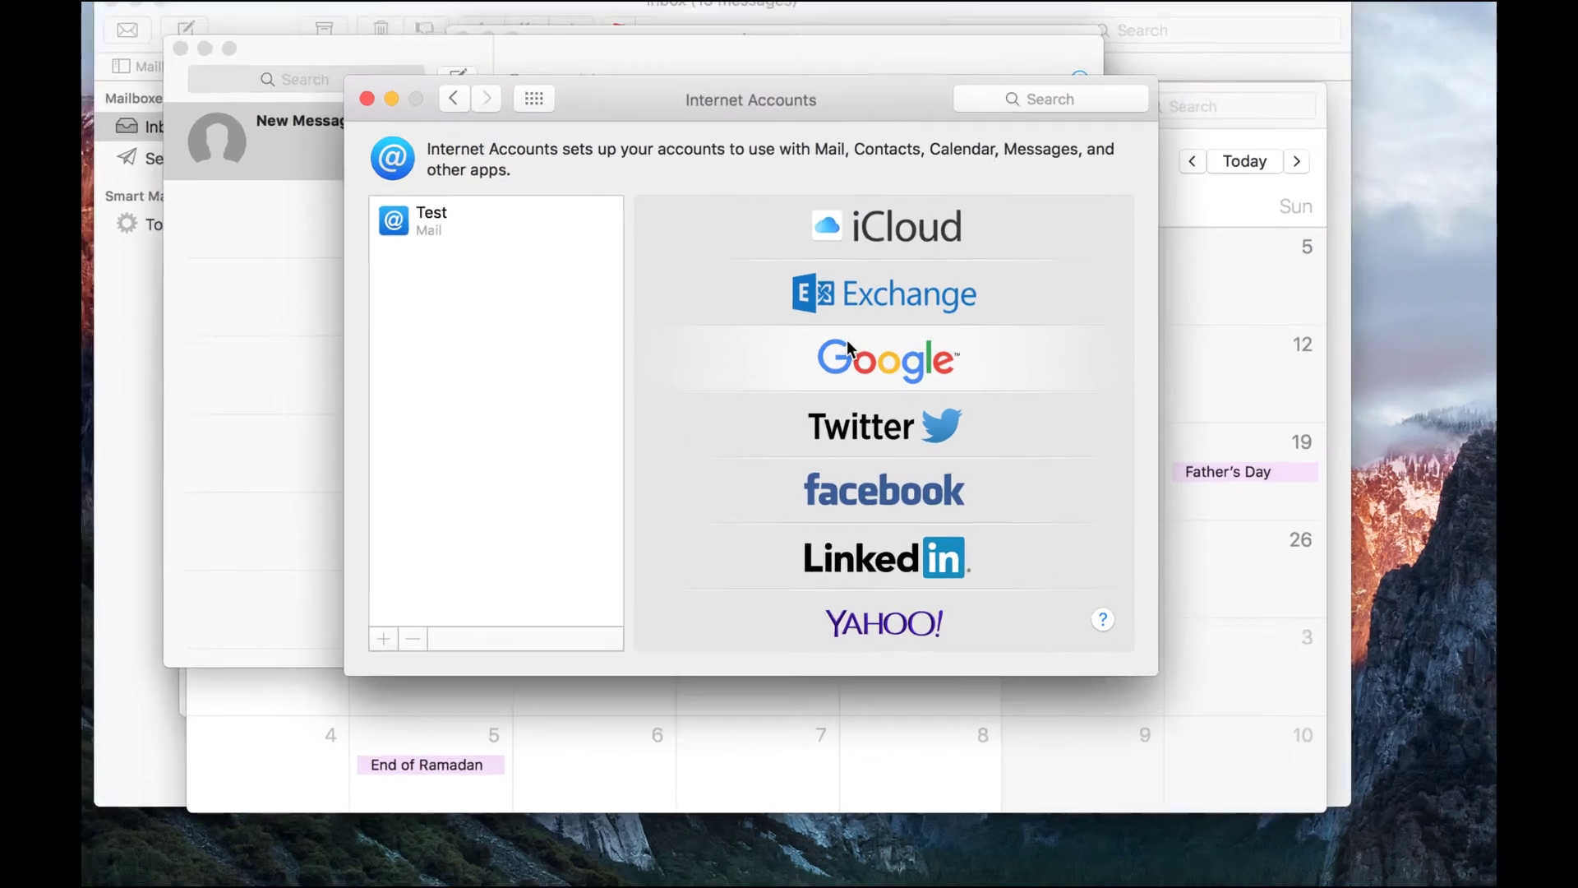
scroll(981, 612, down, 10)
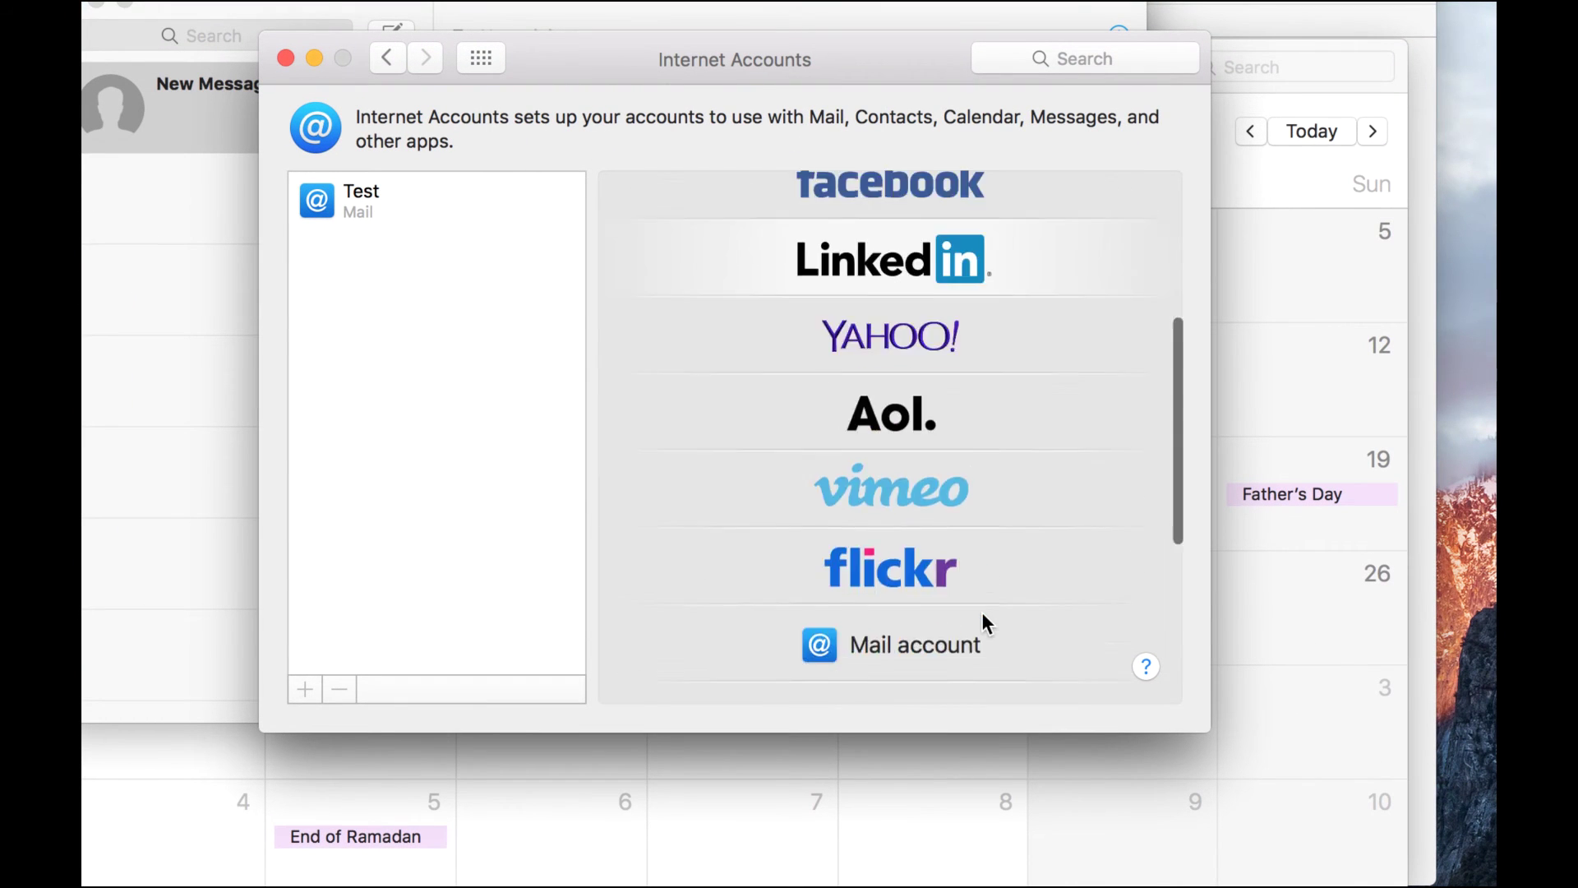
scroll(982, 612, up, 10)
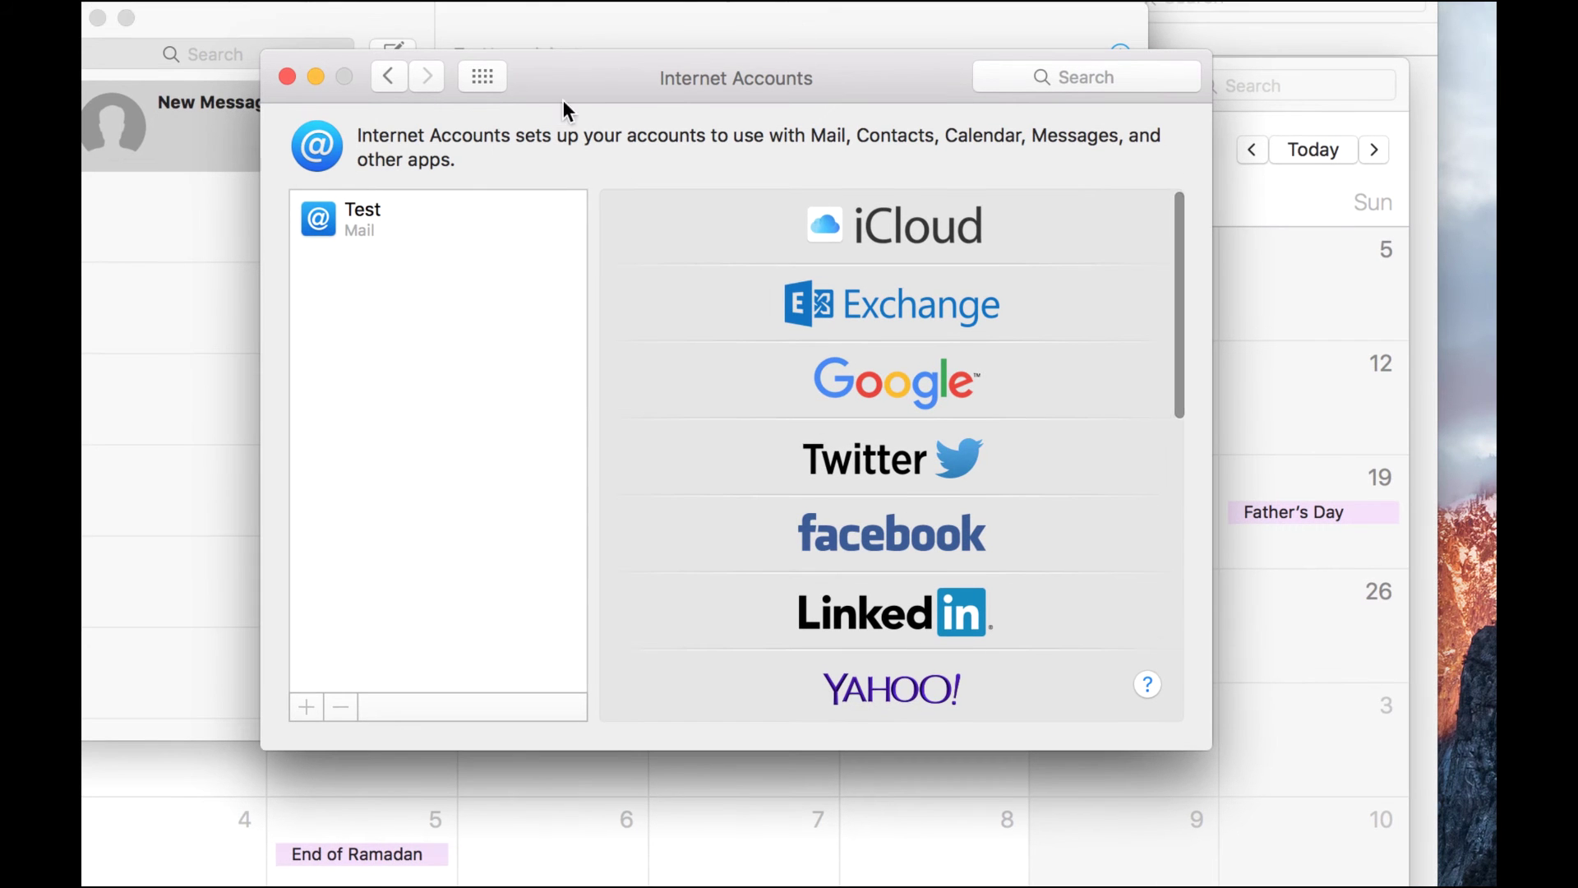
click(489, 82)
click(446, 542)
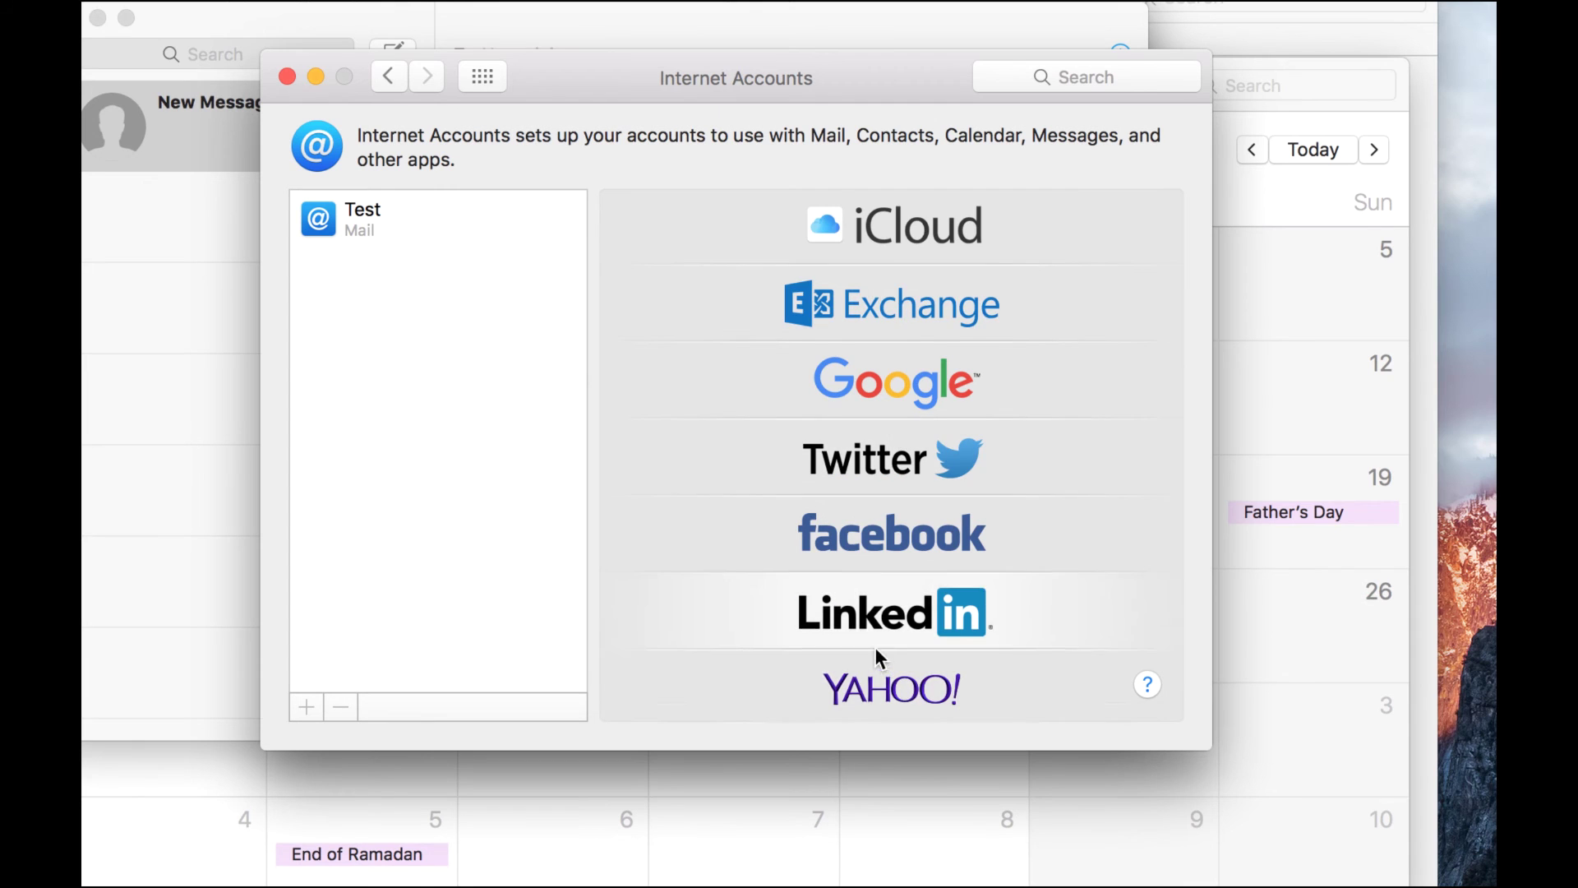
Start adding a Facebook account, then cancel the sign-in
scroll(876, 650, down, 5)
scroll(875, 634, up, 5)
click(929, 531)
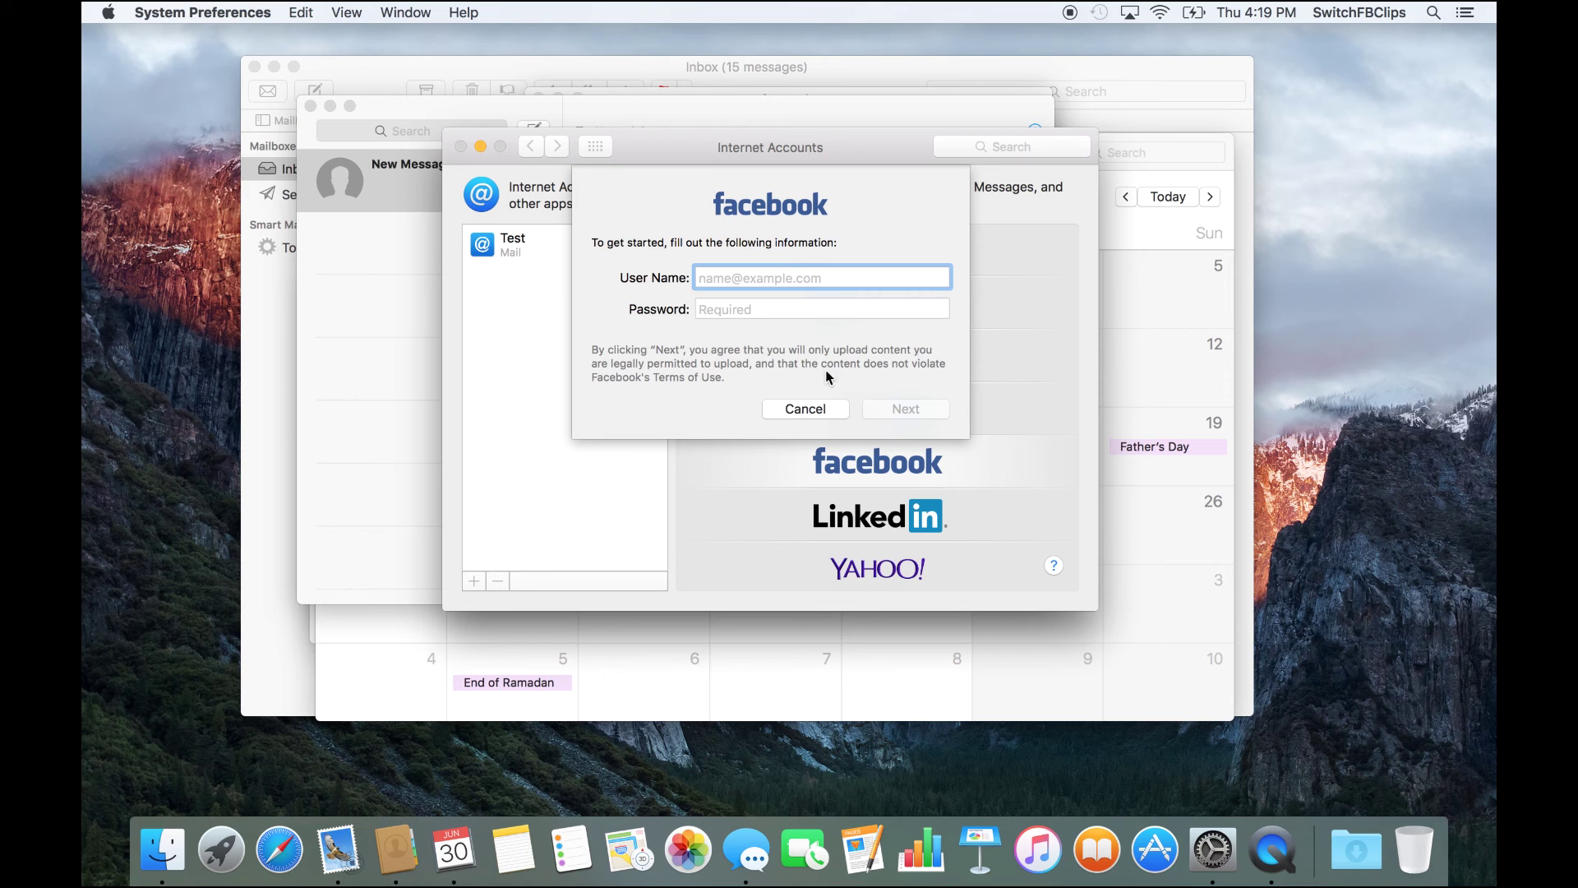
click(806, 408)
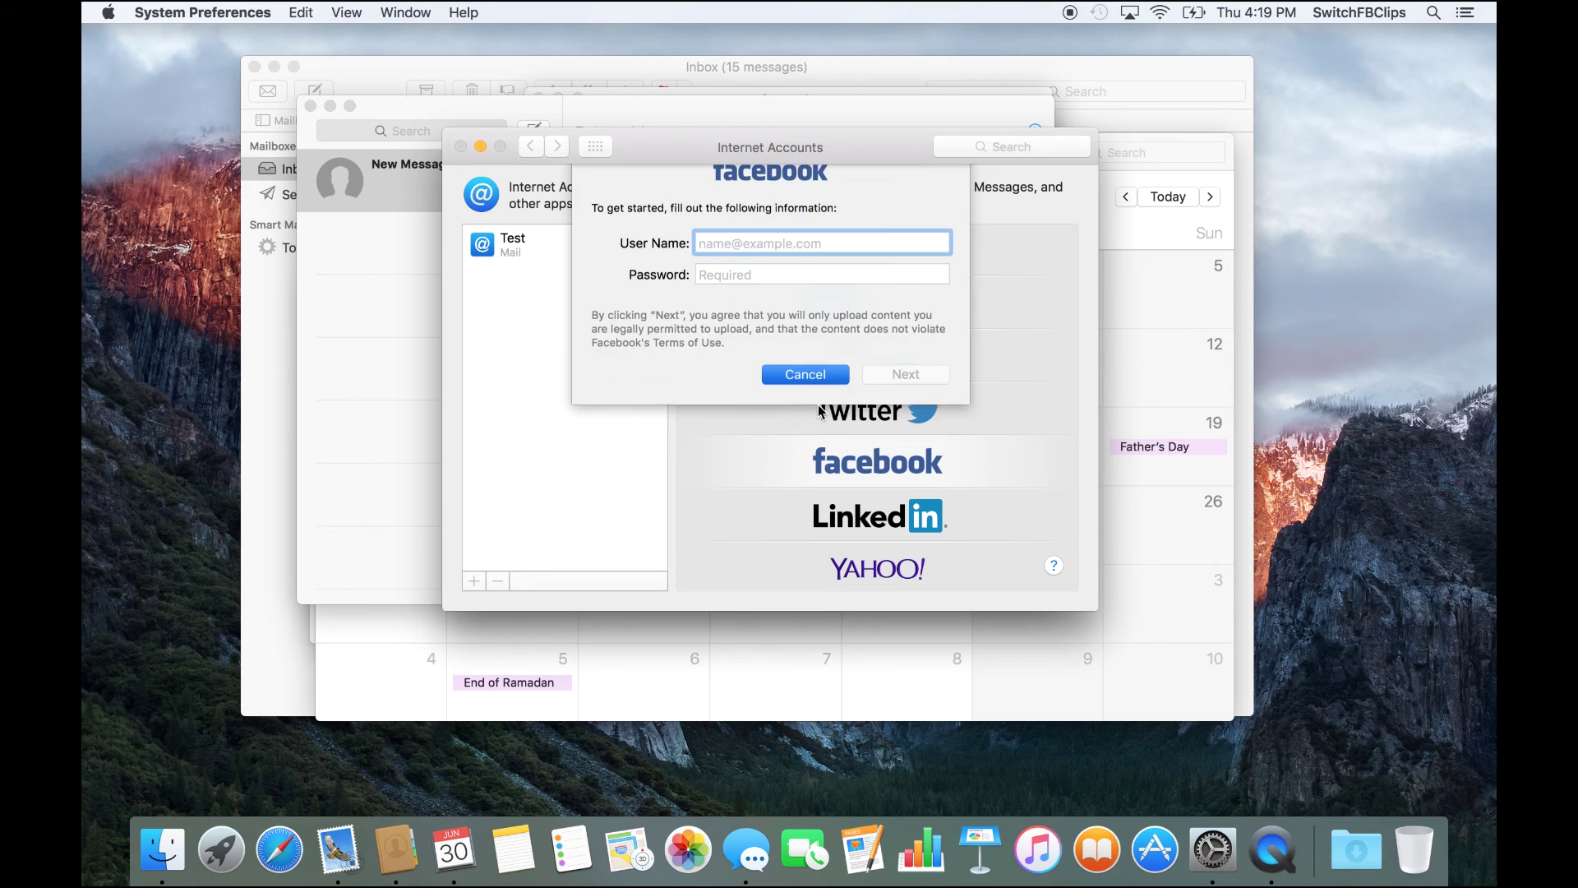
Open All My Files in Finder and show the Photos file's sharing services, including Facebook
click(163, 851)
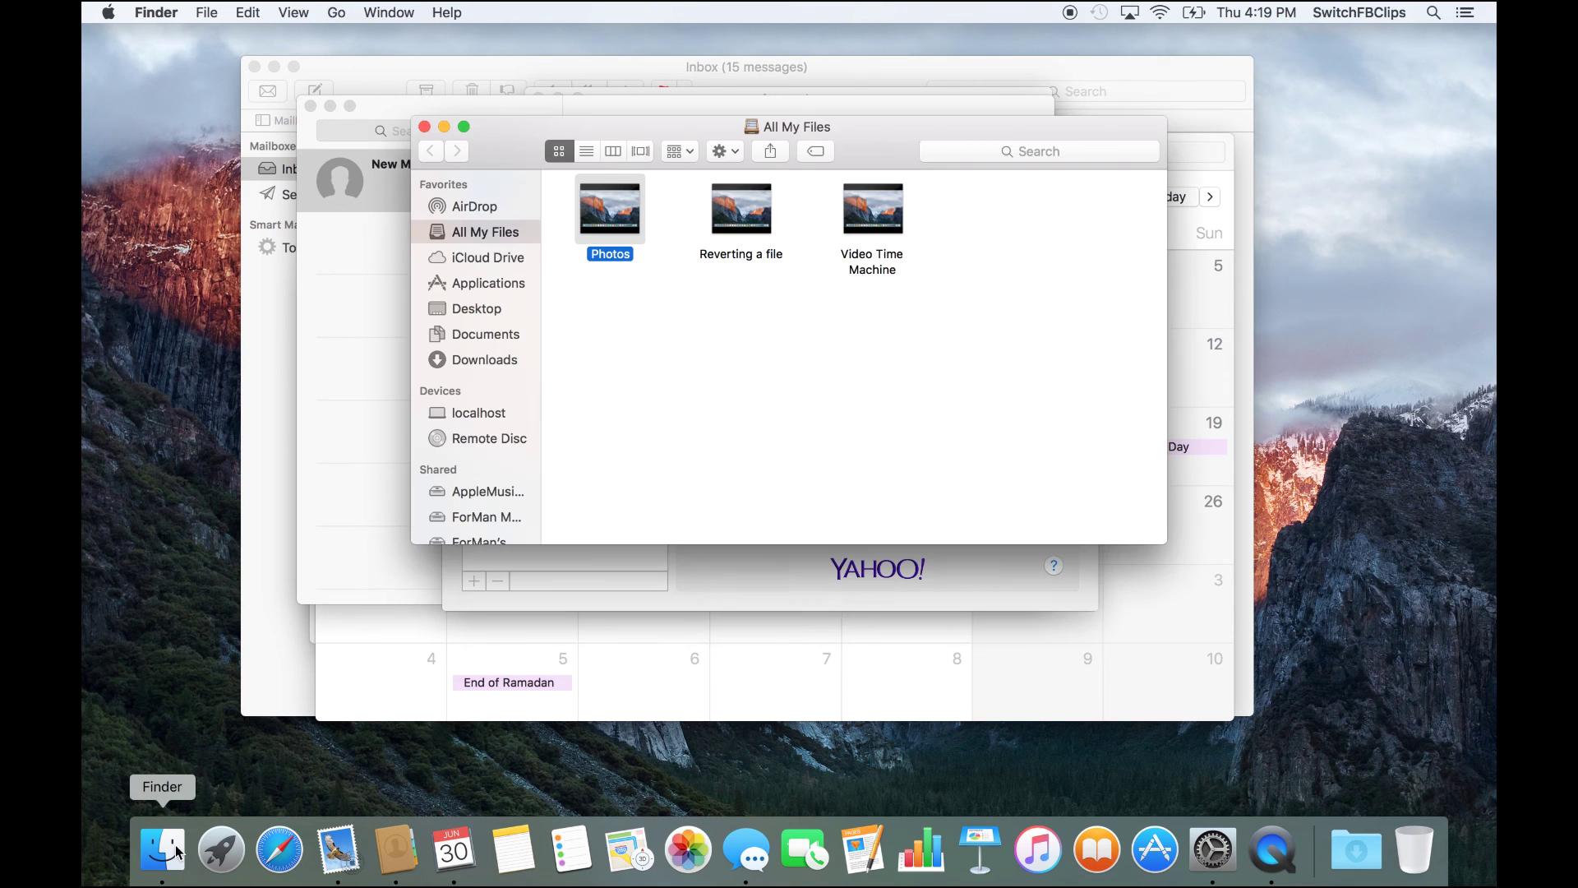
click(771, 150)
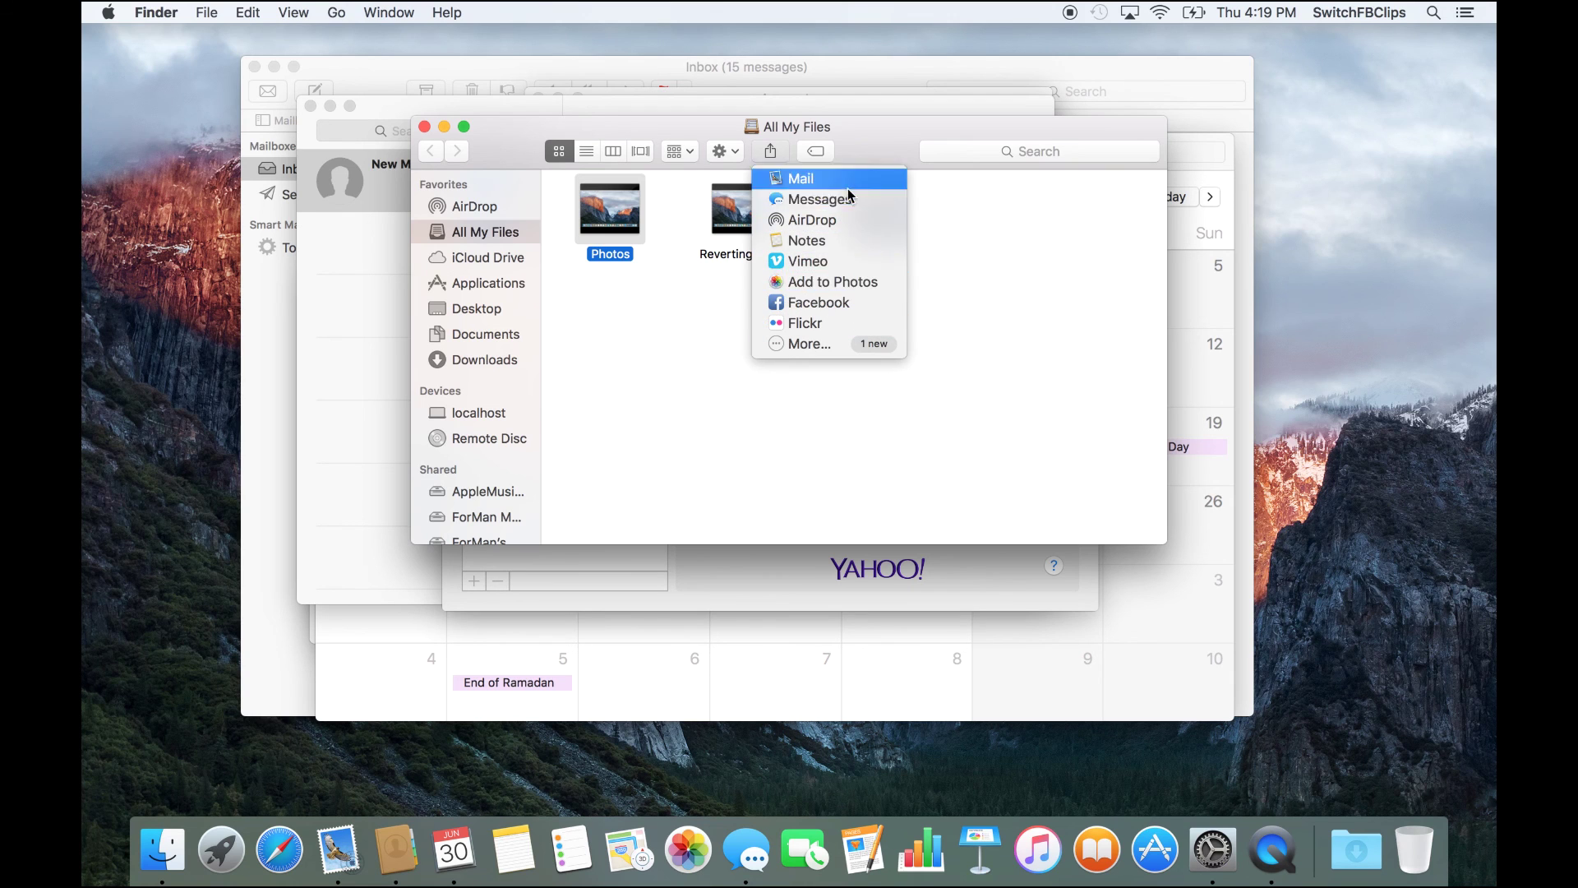